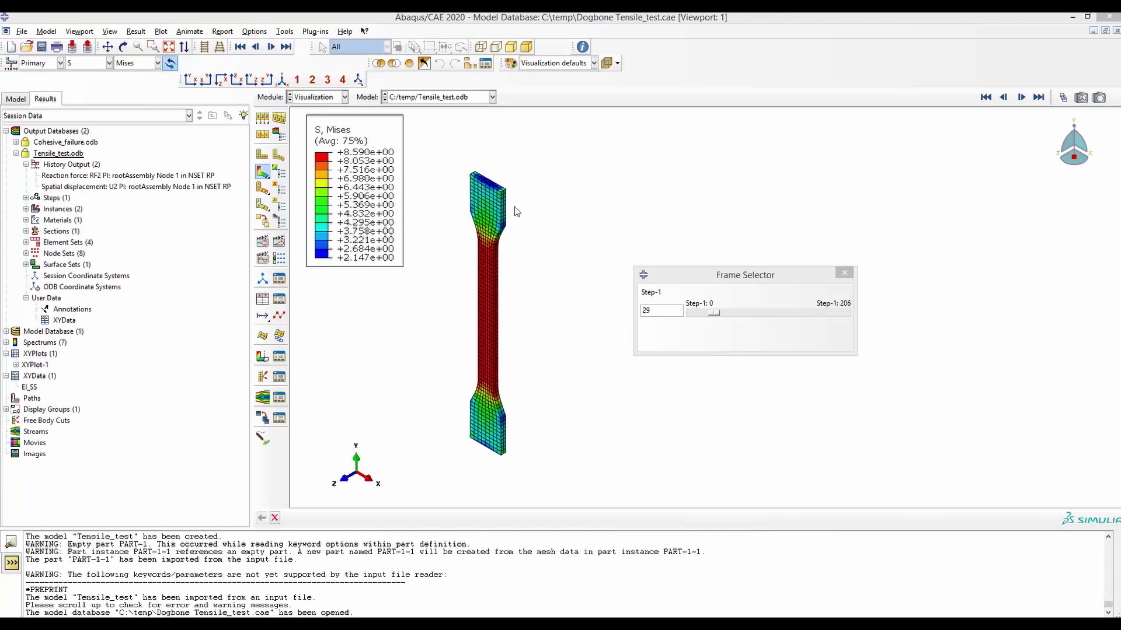
- Display frame 55 of Step-1 on the tensile specimen and inspect its gauge section
left_click_drag(717, 318, 733, 317)
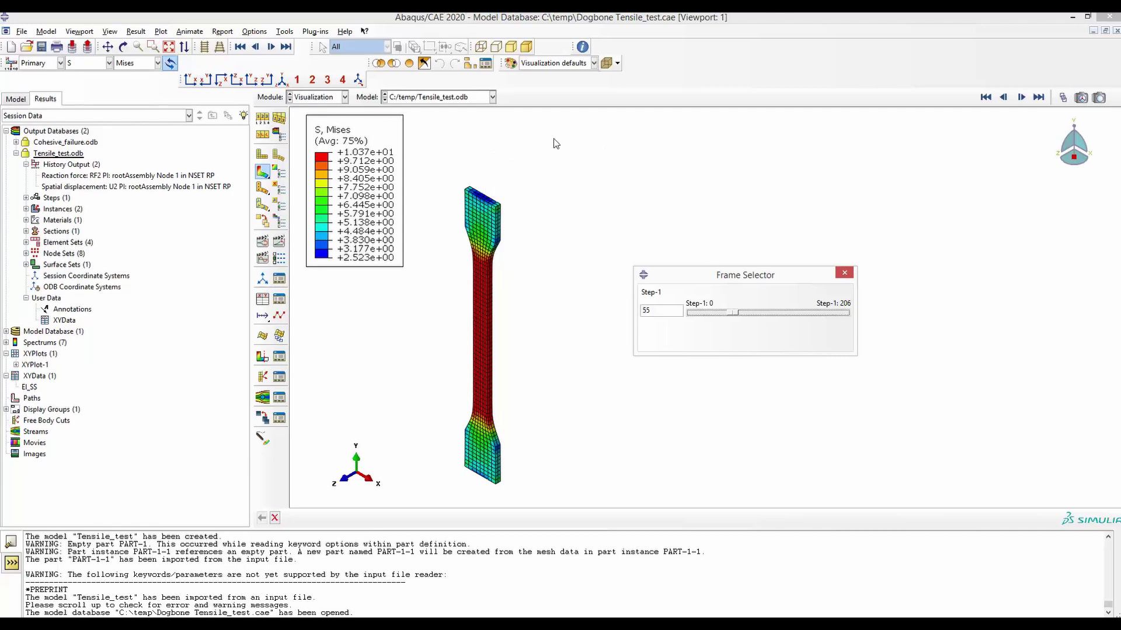
double_click(29, 387)
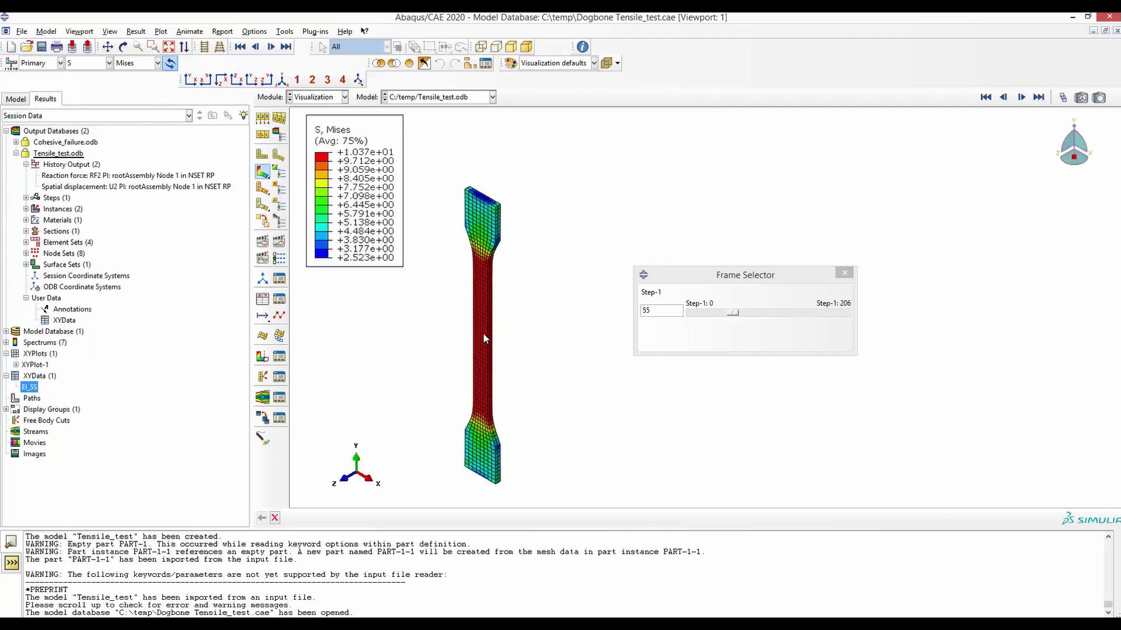
scroll(489, 336, "down", 5)
scroll(481, 324, "down", 3)
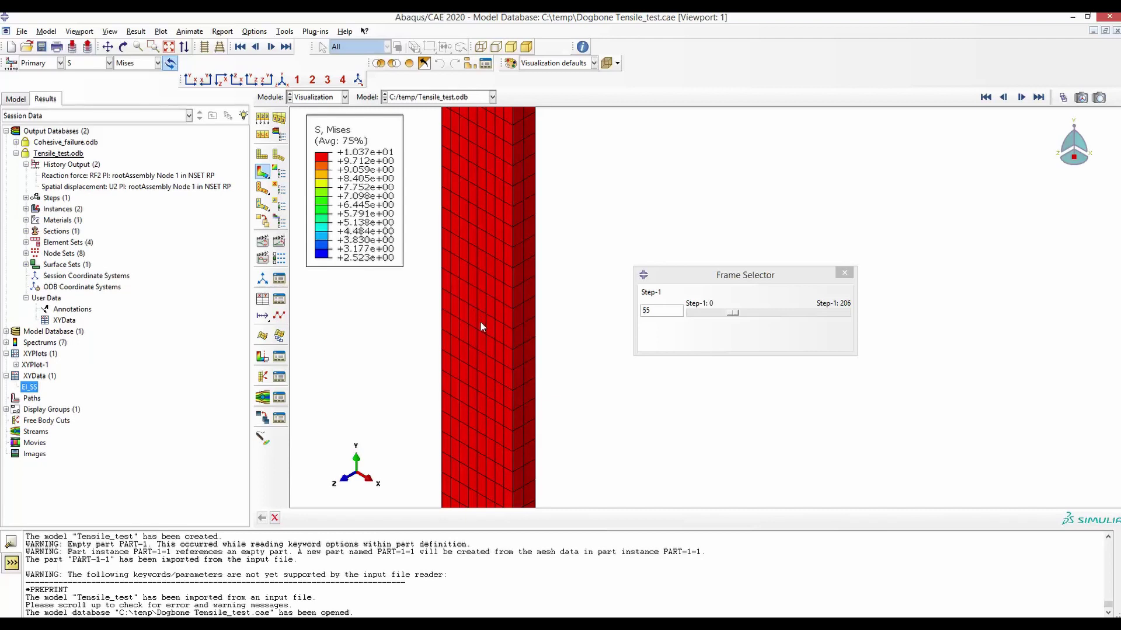
scroll(482, 331, "up", 8)
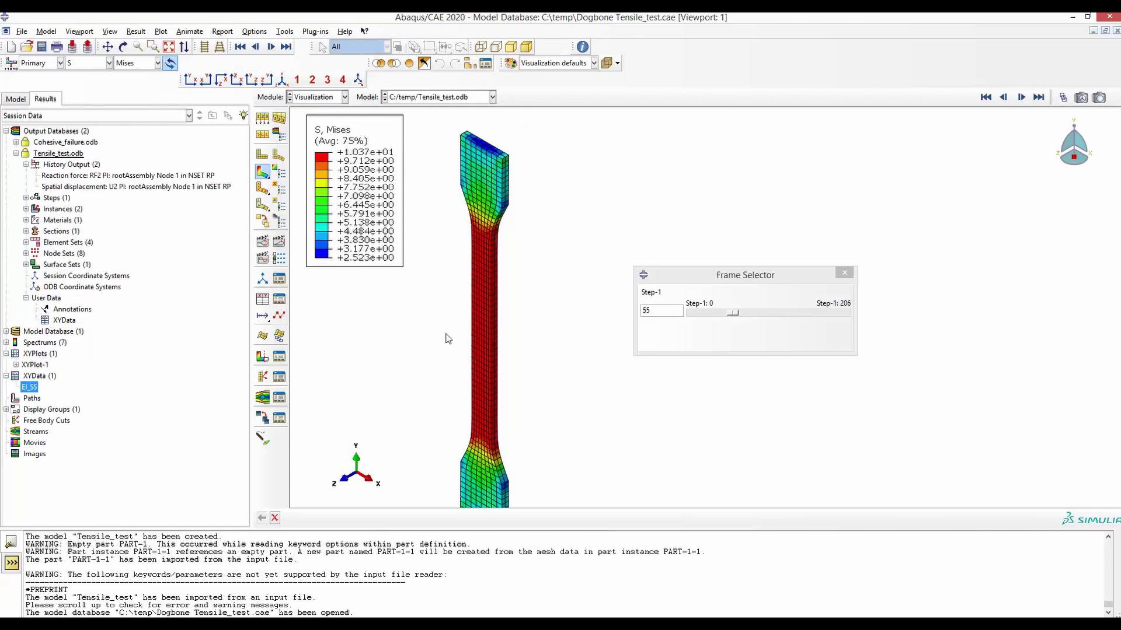
scroll(481, 318, "up", 2)
scroll(480, 327, "down", 6)
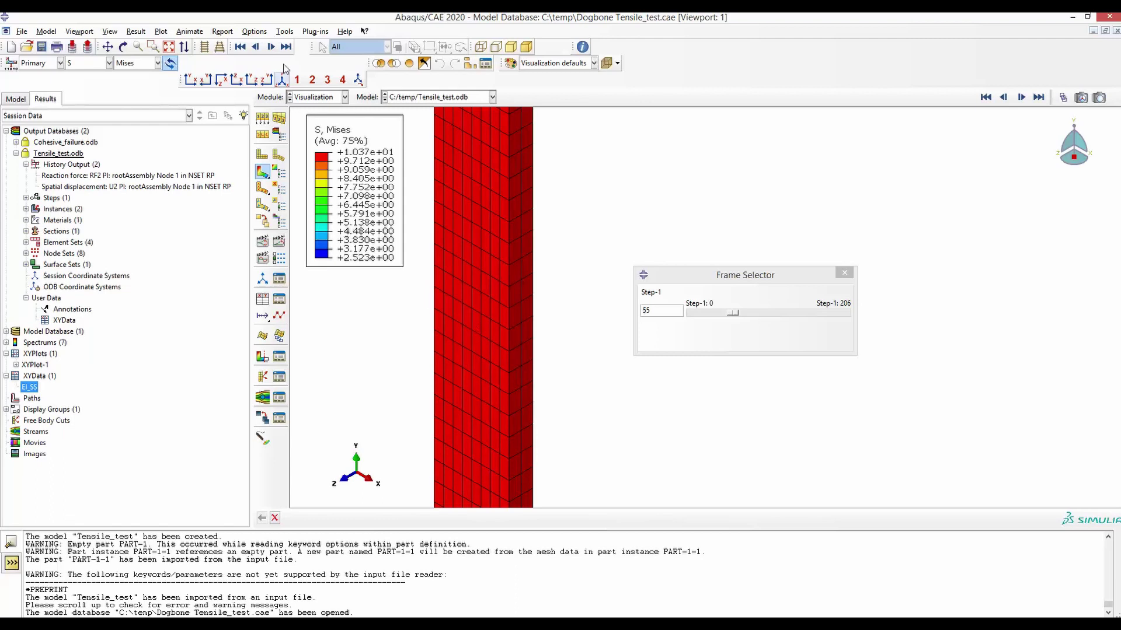
- Start creating new XY data with ODB field output as the source
left_click(285, 32)
mouse_move(304, 98)
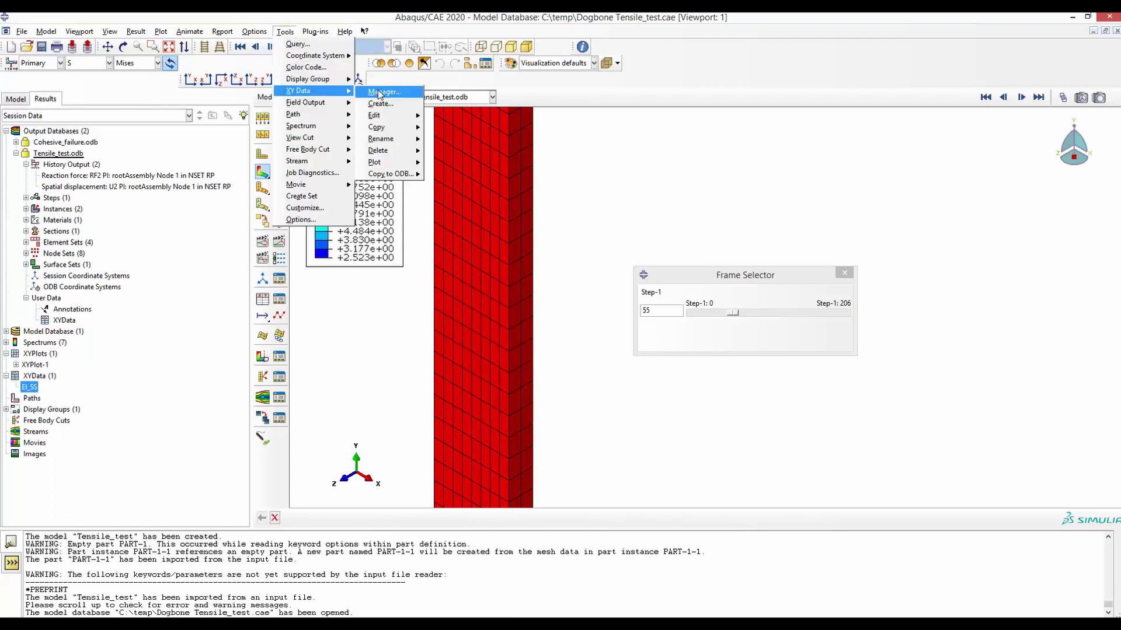
left_click(376, 92)
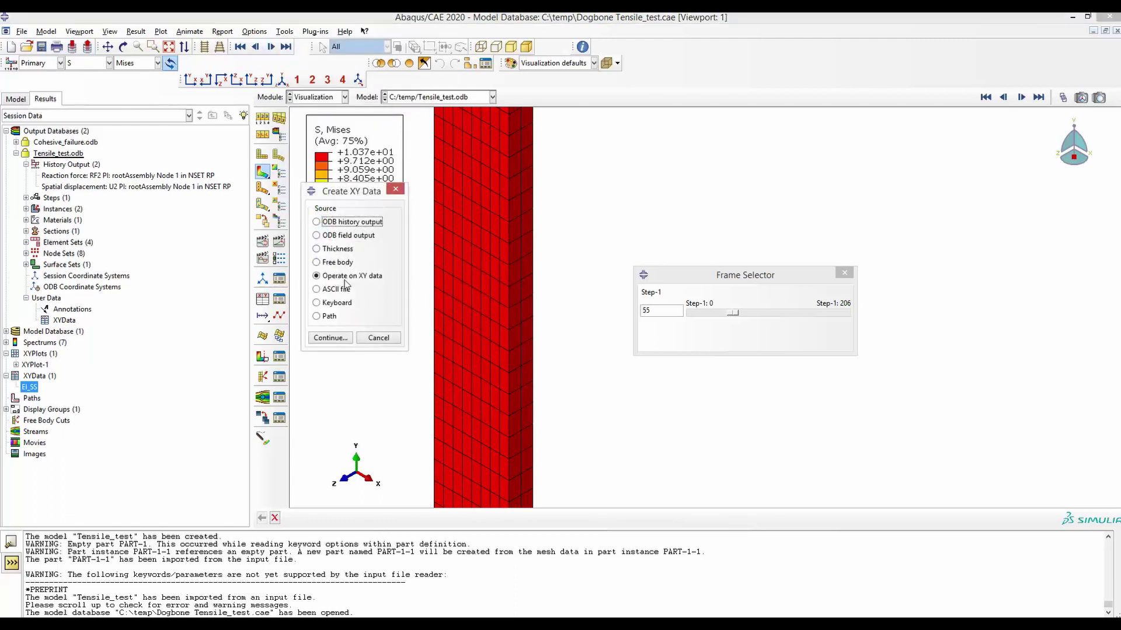
left_click(317, 235)
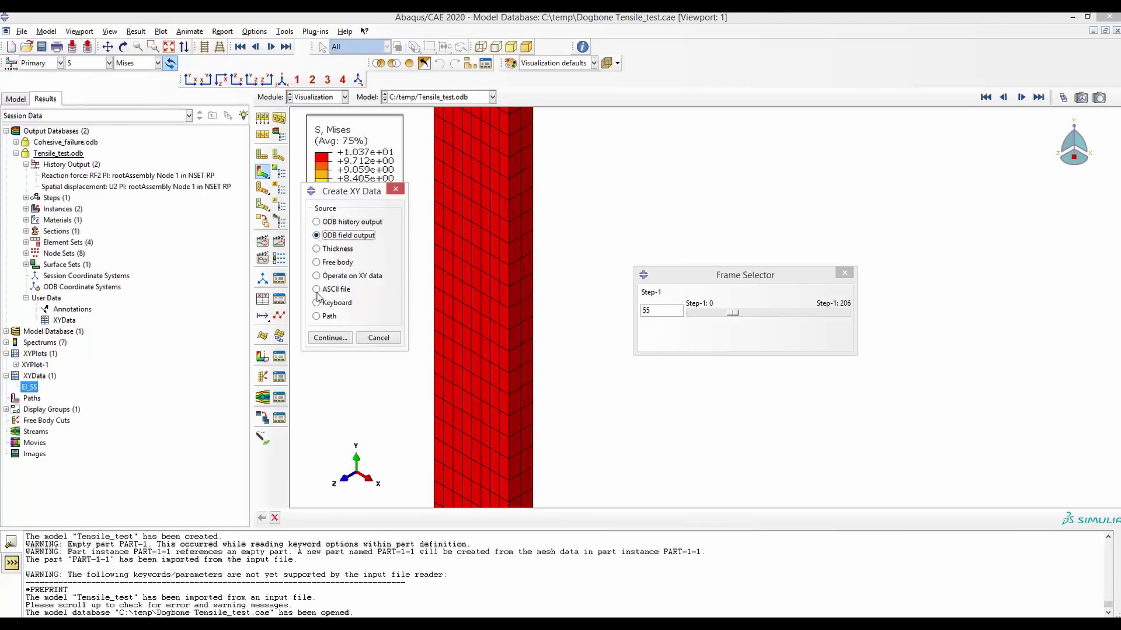
left_click(330, 338)
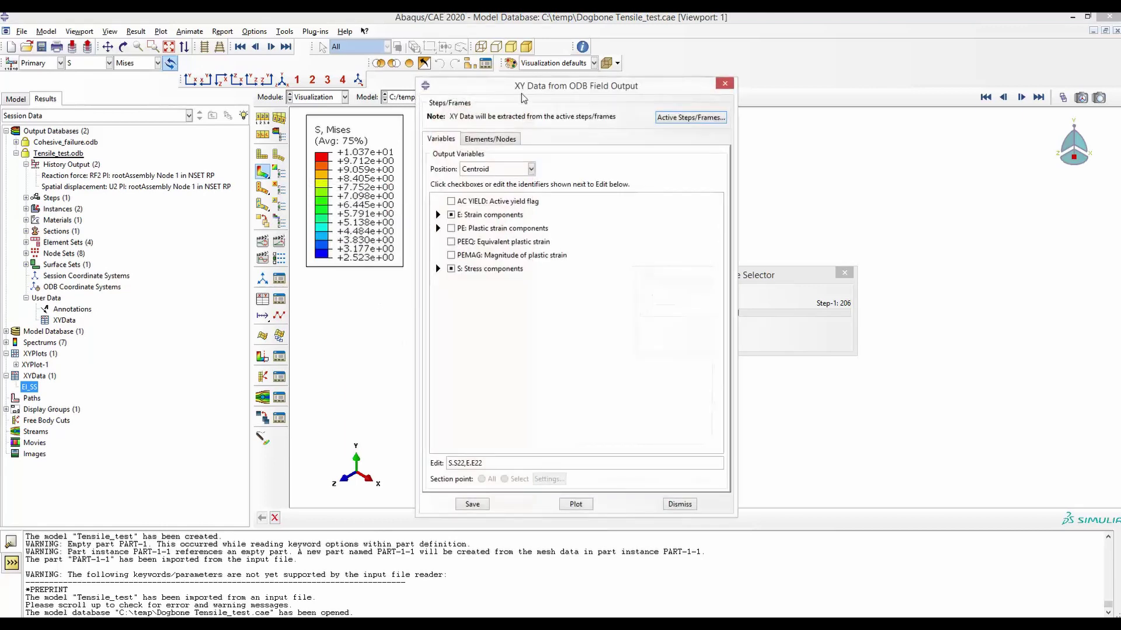
left_click_drag(526, 86, 842, 93)
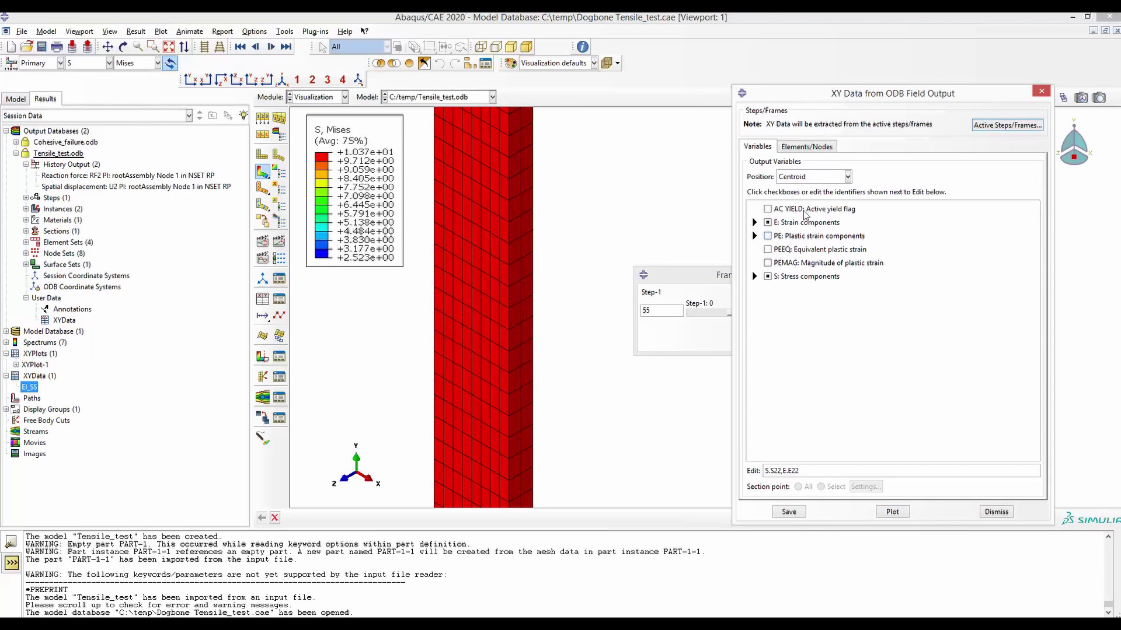
- Keep the output position at Centroid and check that strain component E22 and stress component S22 are the chosen variables
left_click(847, 176)
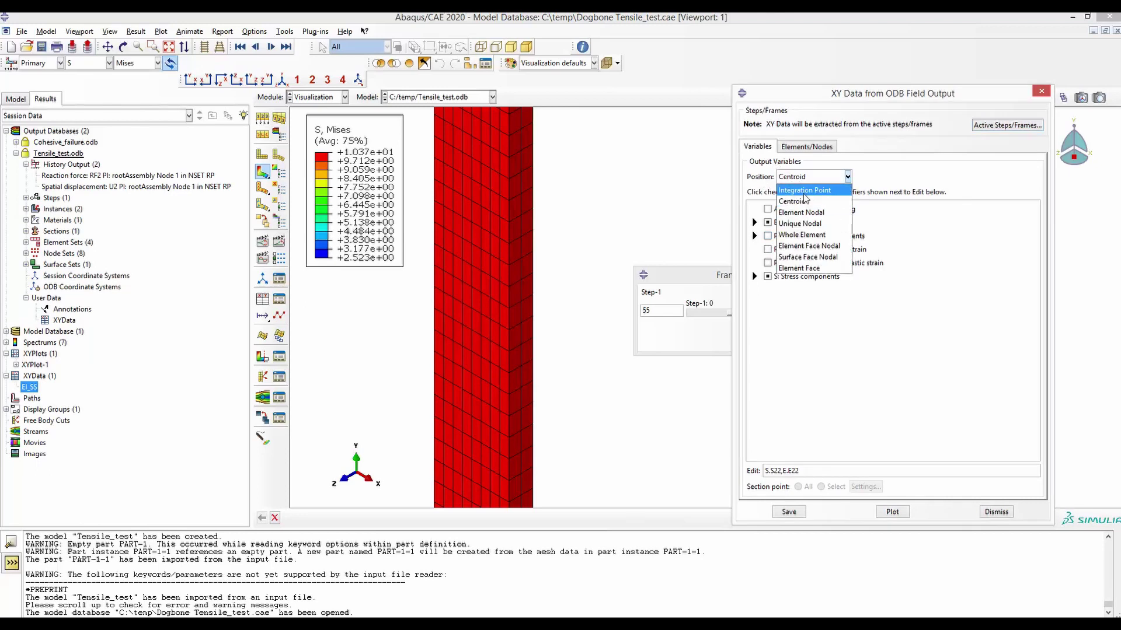
left_click(793, 187)
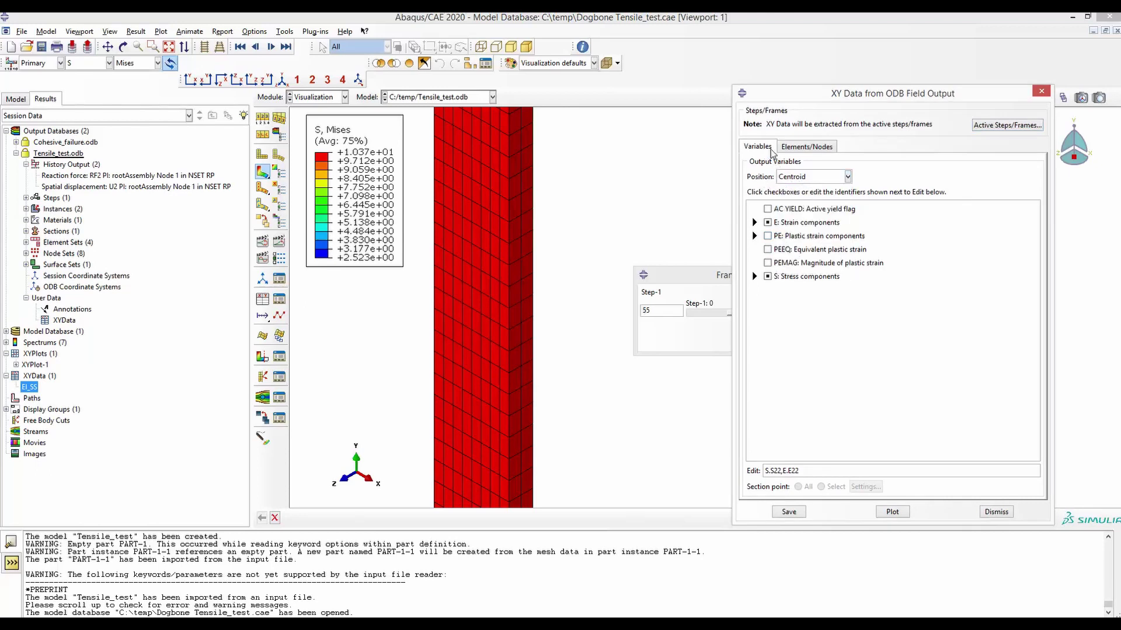
left_click(754, 223)
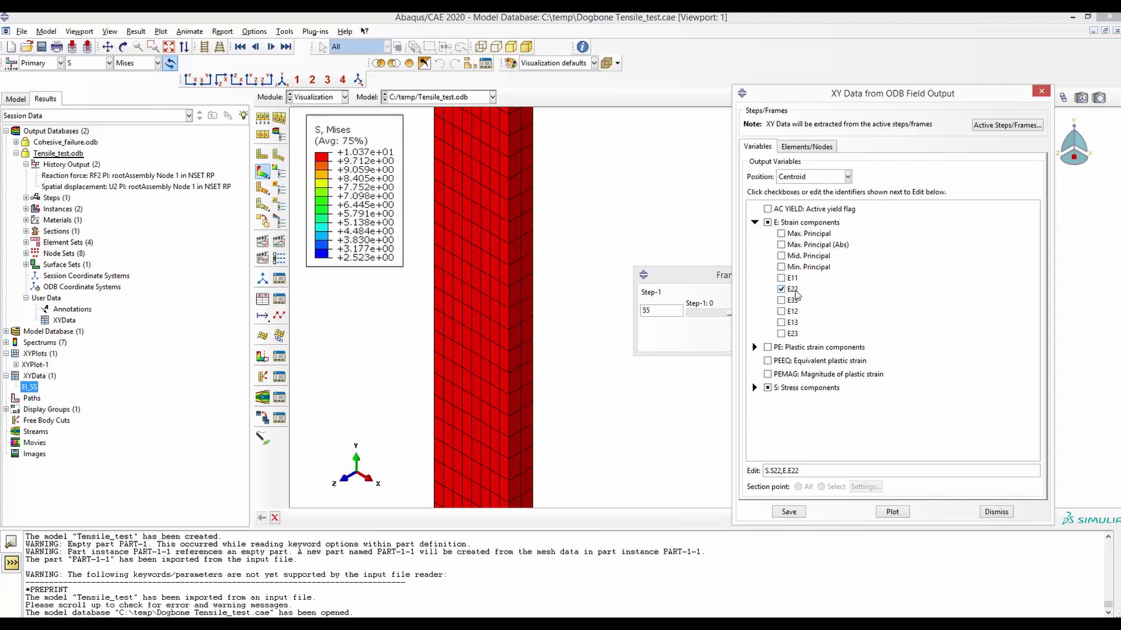
left_click(754, 388)
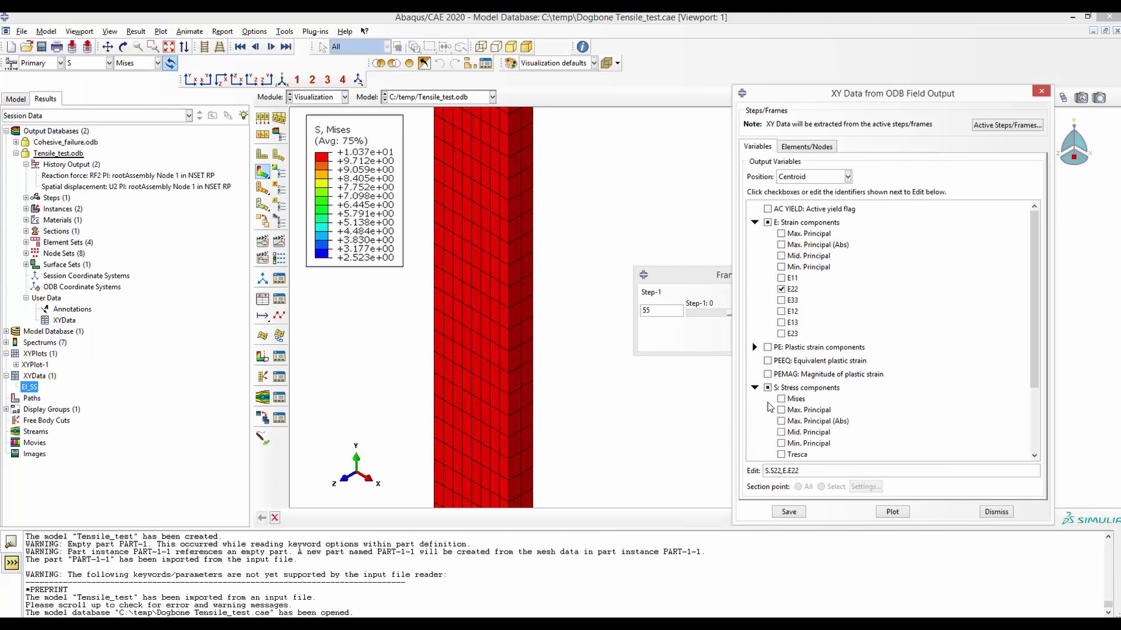
scroll(823, 415, "down", 3)
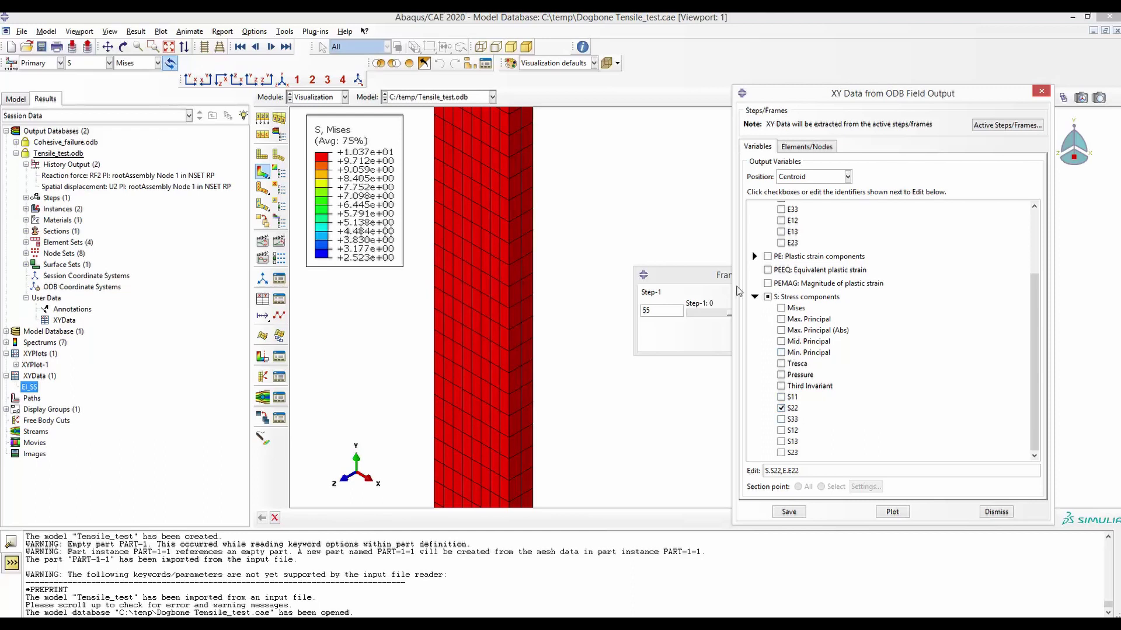
- Pick one element midway along the specimen's gauge section from the viewport and plot its E22 and S22 curves over time
left_click(807, 147)
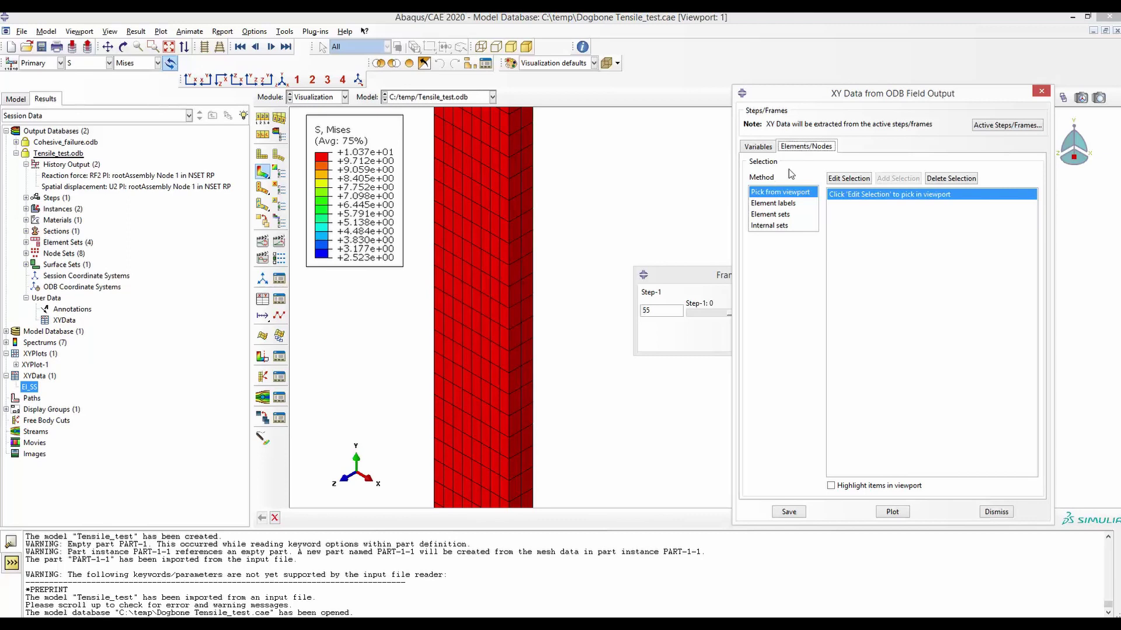
left_click(846, 179)
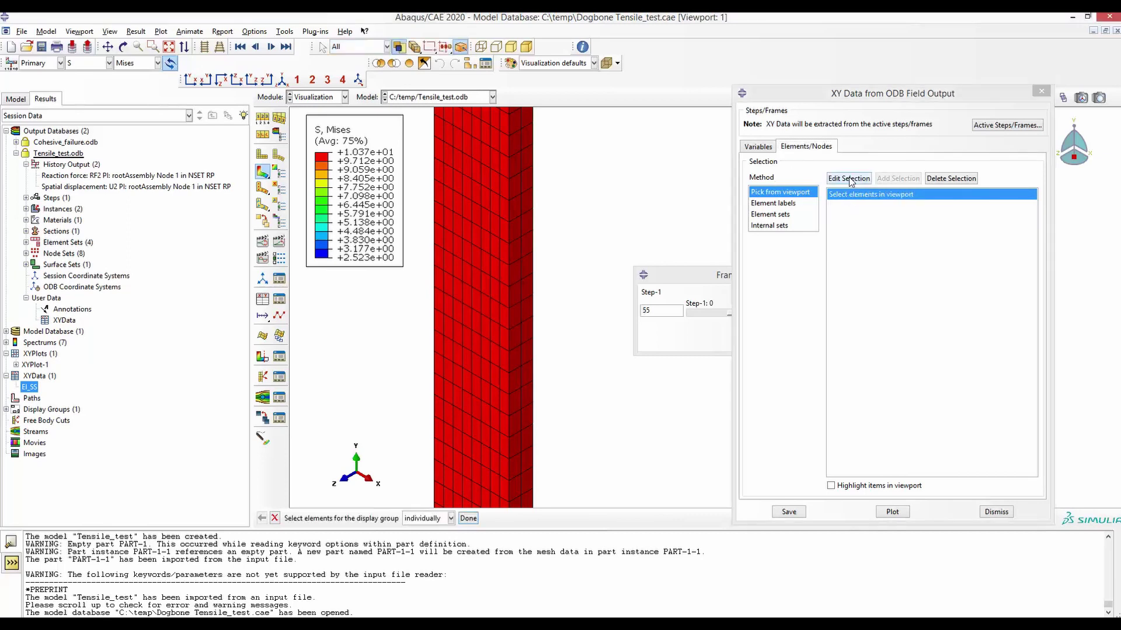
left_click(476, 338)
scroll(481, 333, "down", 3)
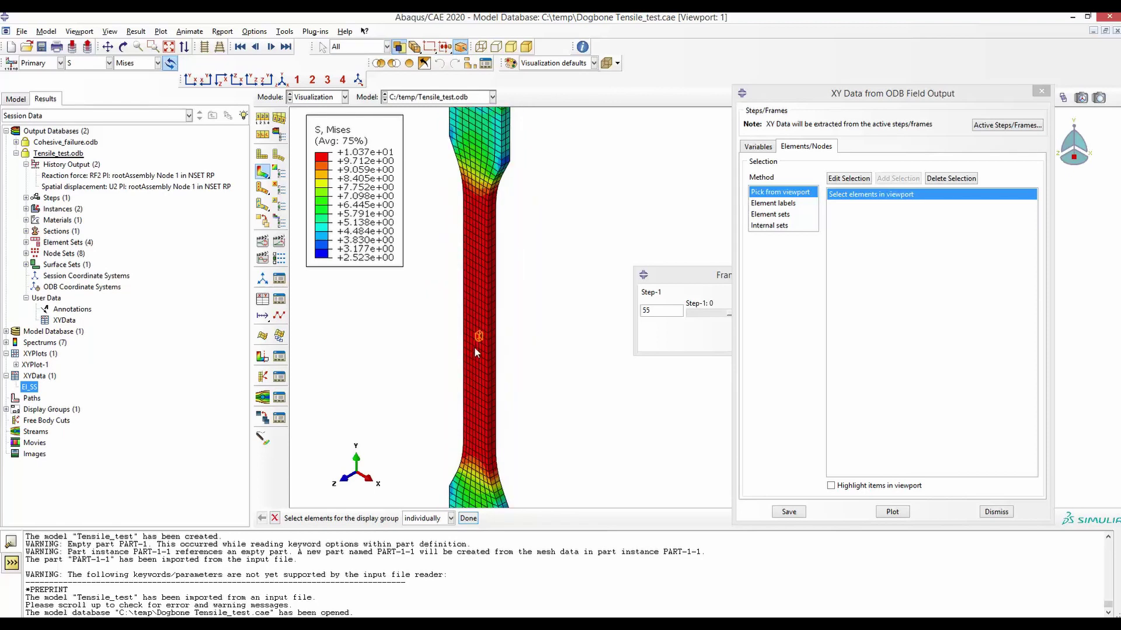
left_click(893, 512)
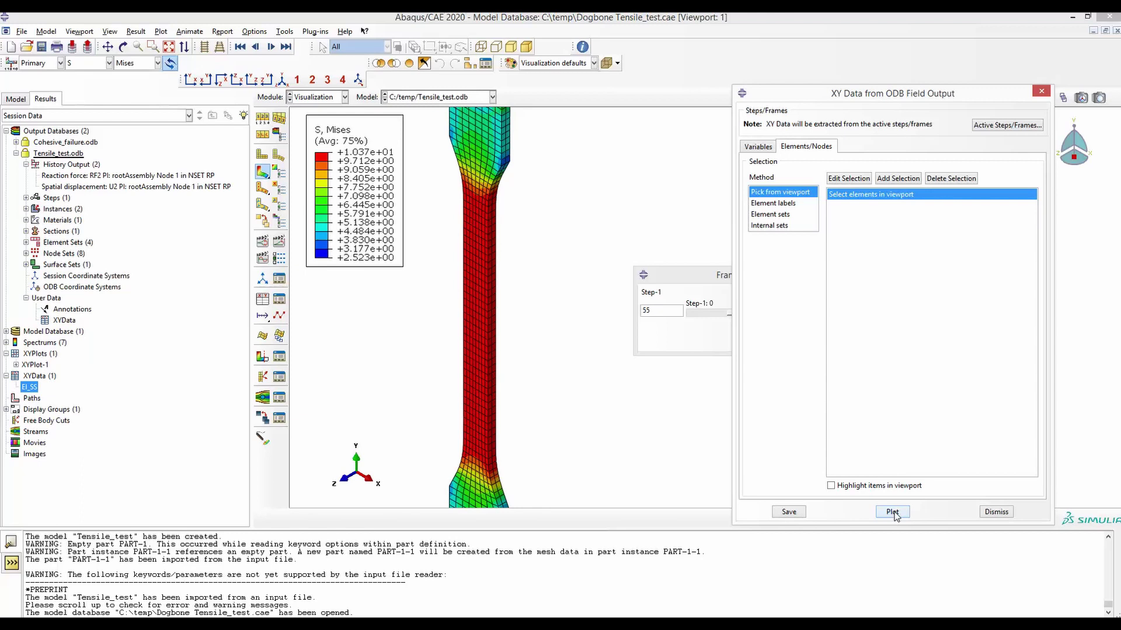
left_click_drag(831, 95, 876, 453)
left_click_drag(760, 275, 705, 534)
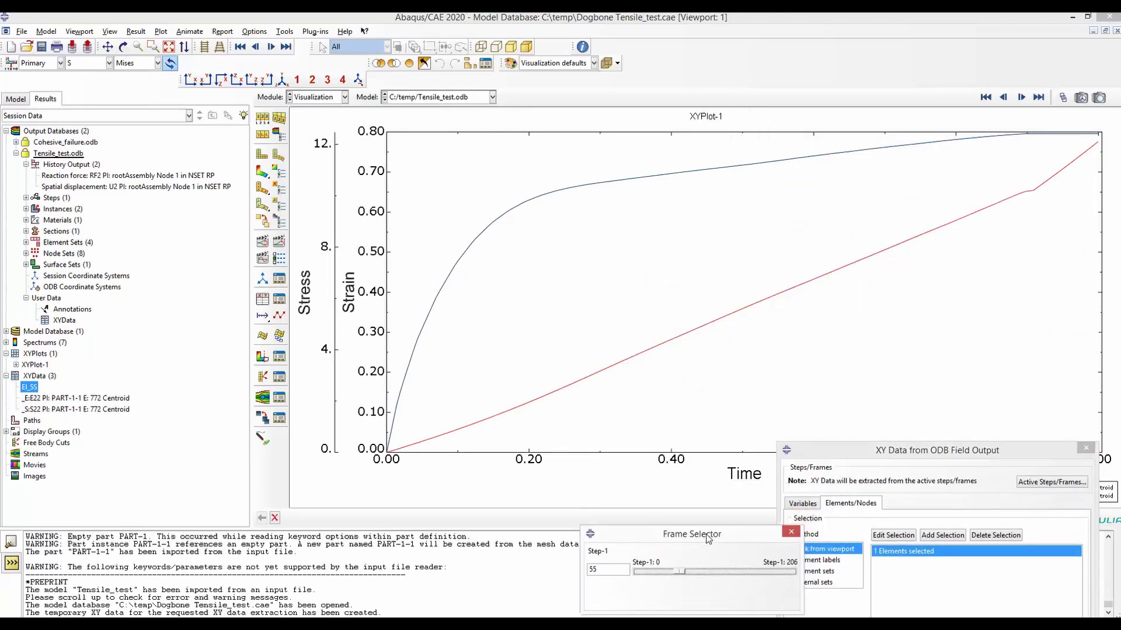
left_click(311, 284)
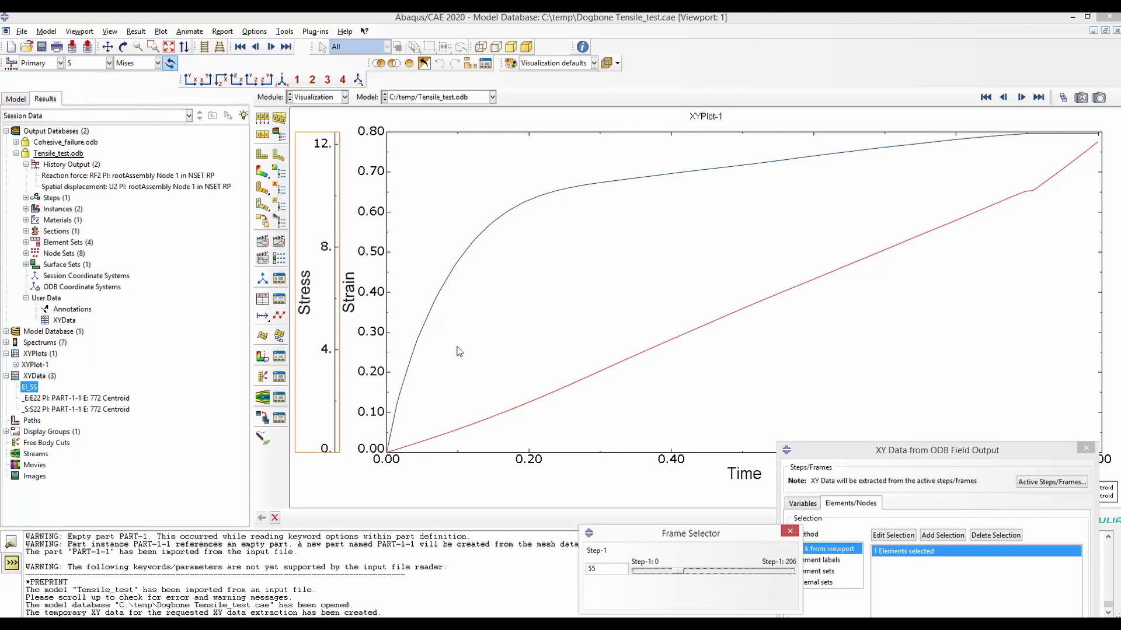
- Save the two temporary E22 and S22 curves of the picked element as XY data
left_click(47, 400)
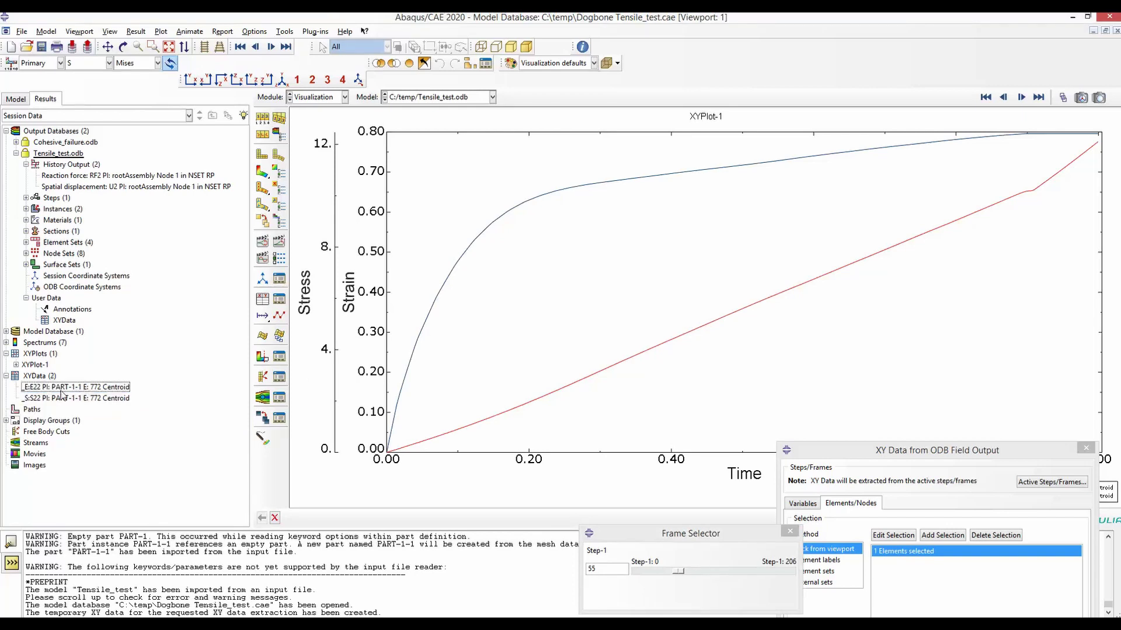
left_click(65, 399, "shift")
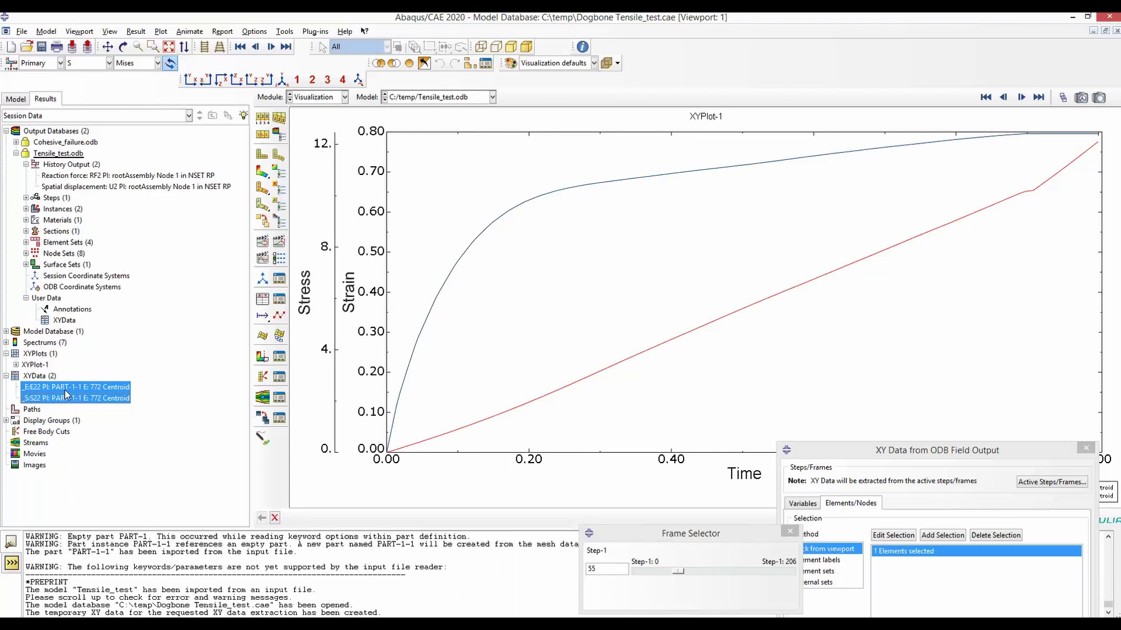
right_click(66, 391)
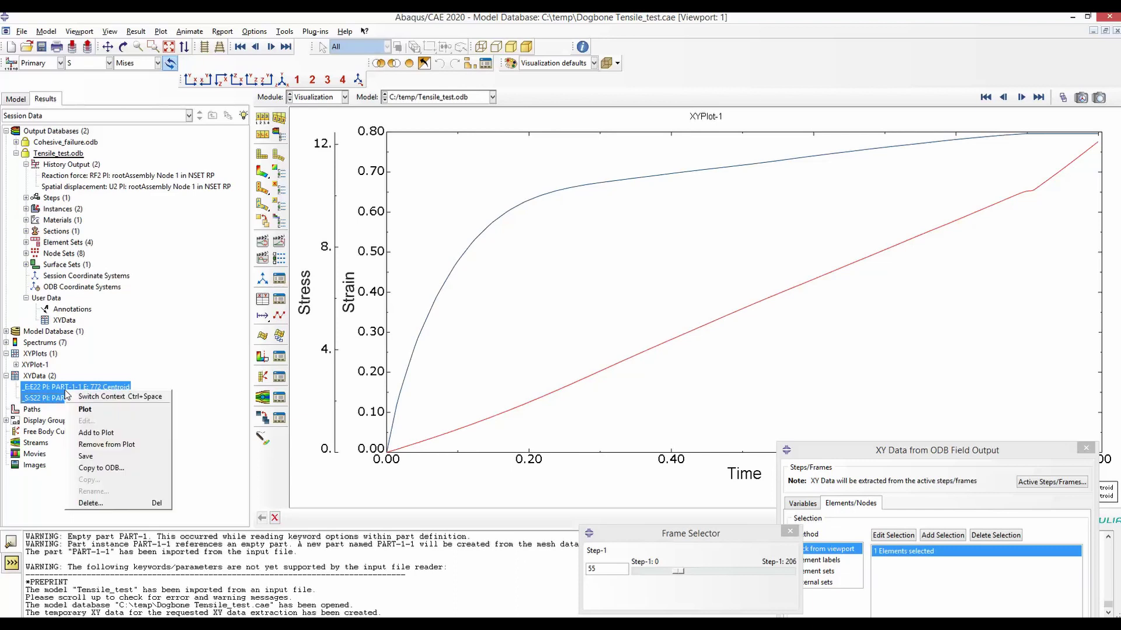
left_click(97, 458)
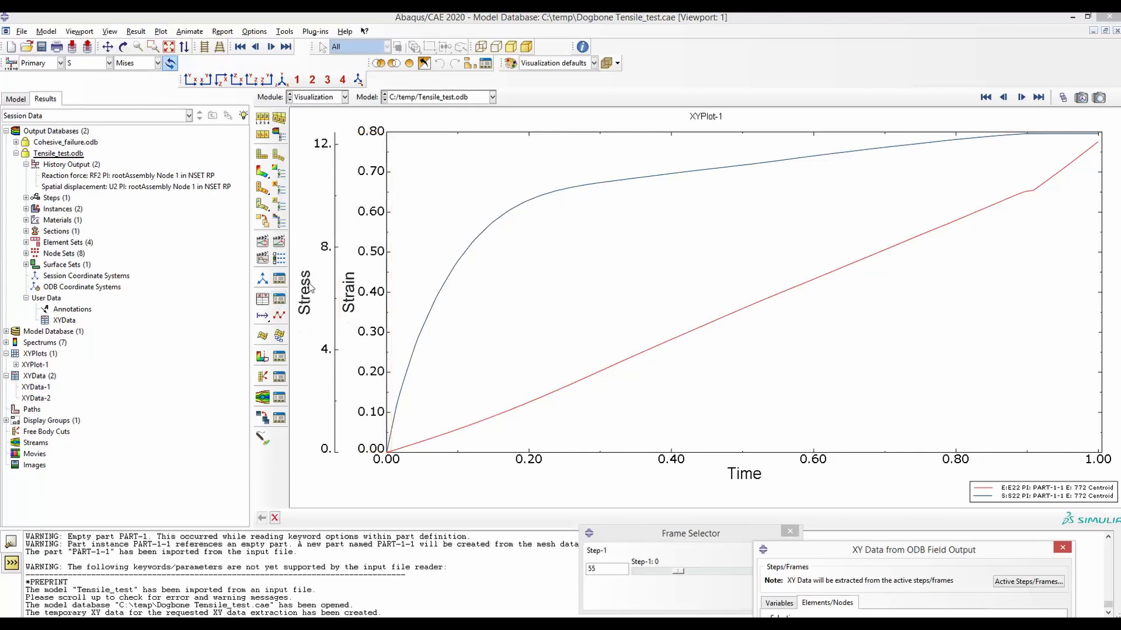
- Operate on XY data to combine XYData-1 (strain) with XYData-2 (stress) and plot the resulting expression
left_click(263, 299)
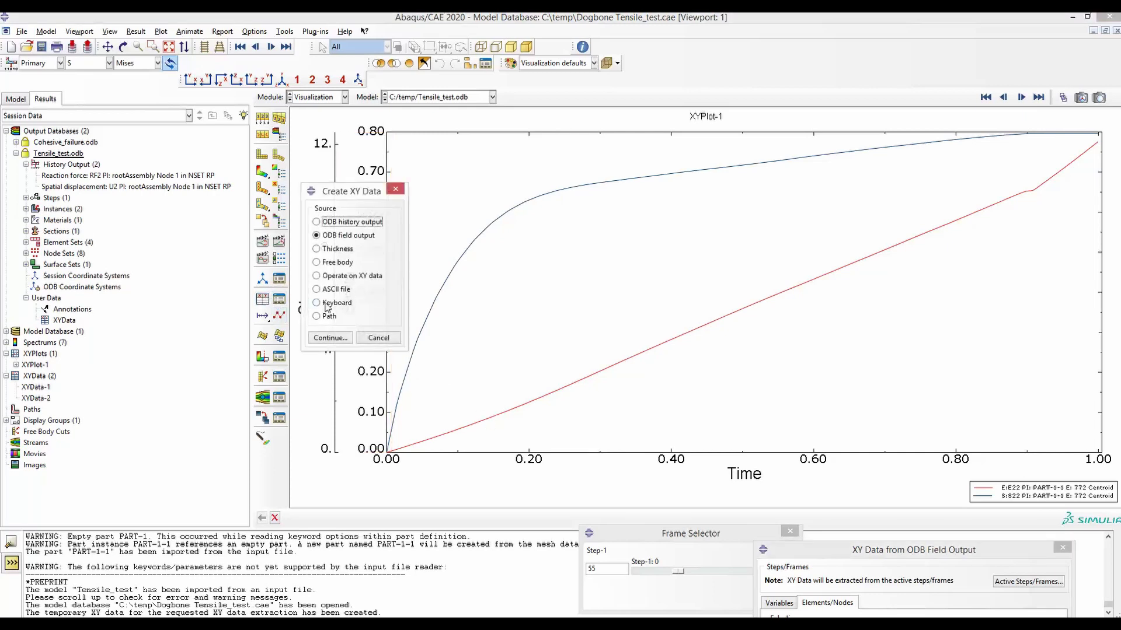
left_click(317, 276)
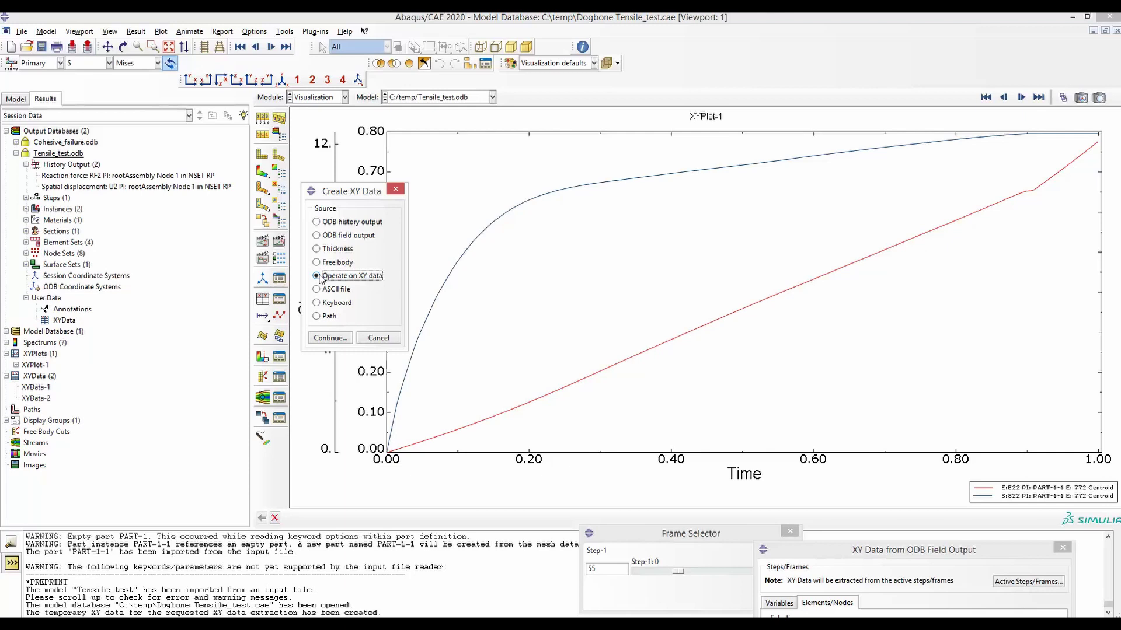
left_click(341, 339)
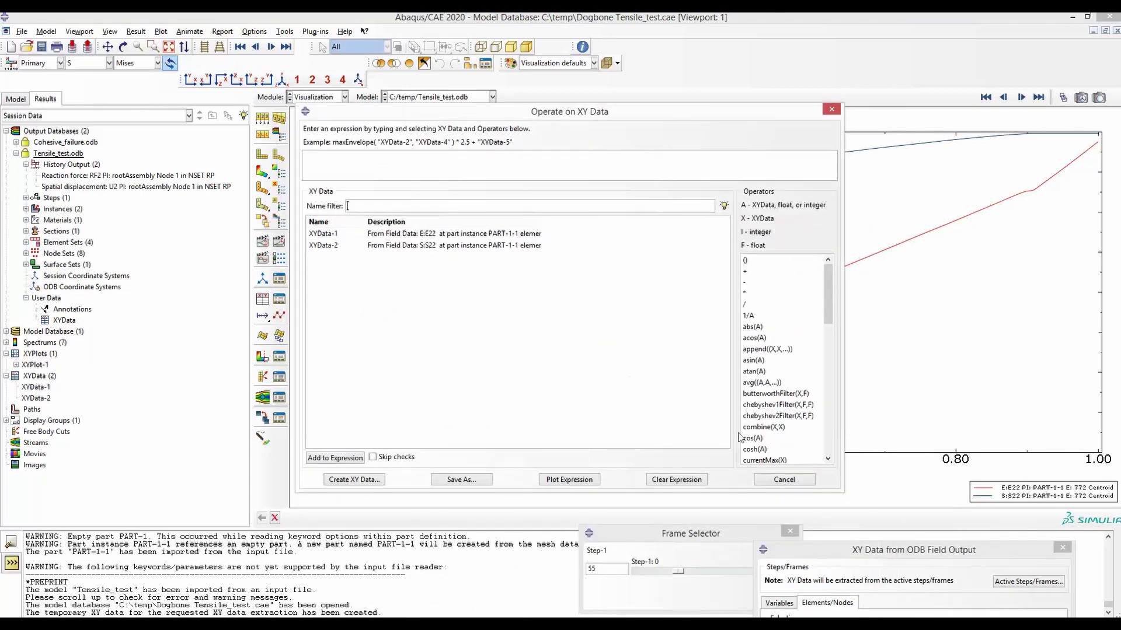
left_click(762, 427)
double_click(432, 235)
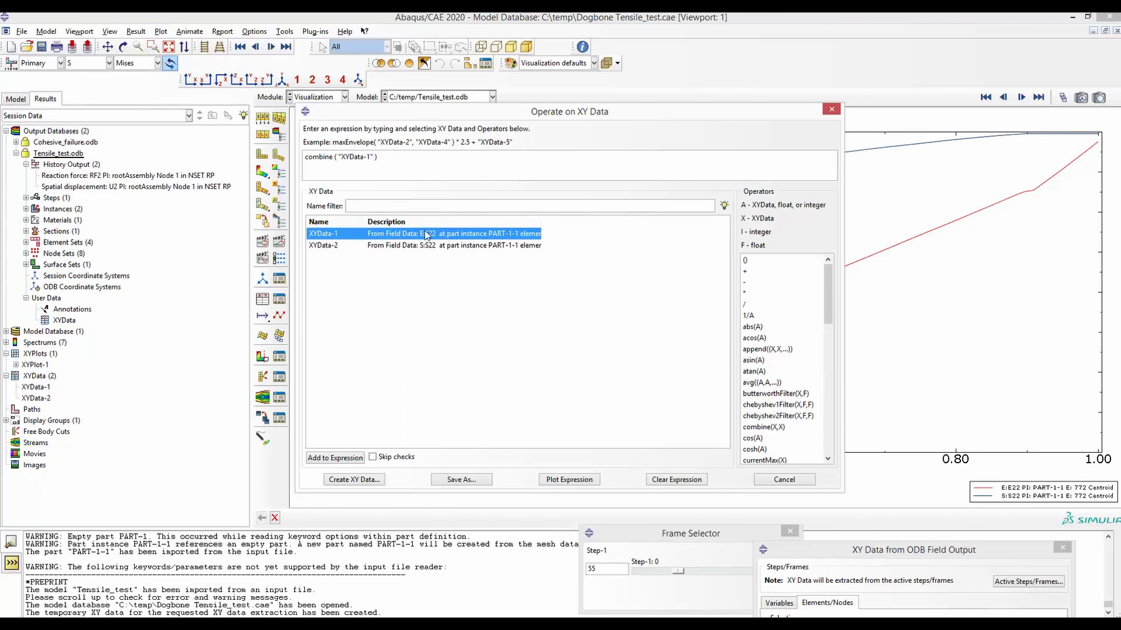
double_click(424, 246)
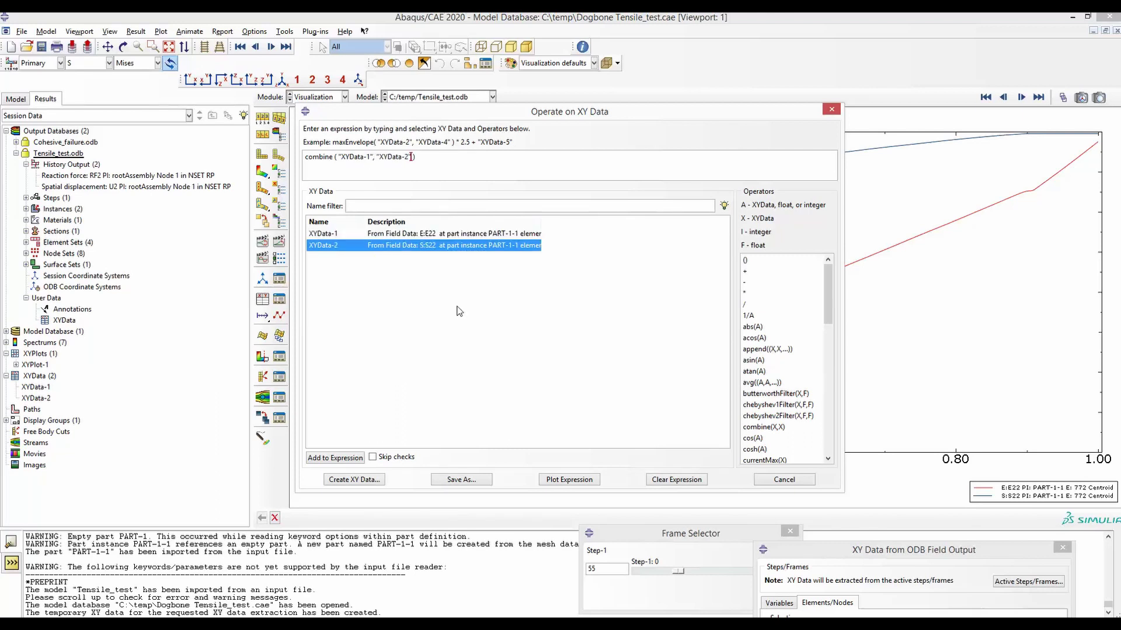
left_click(565, 481)
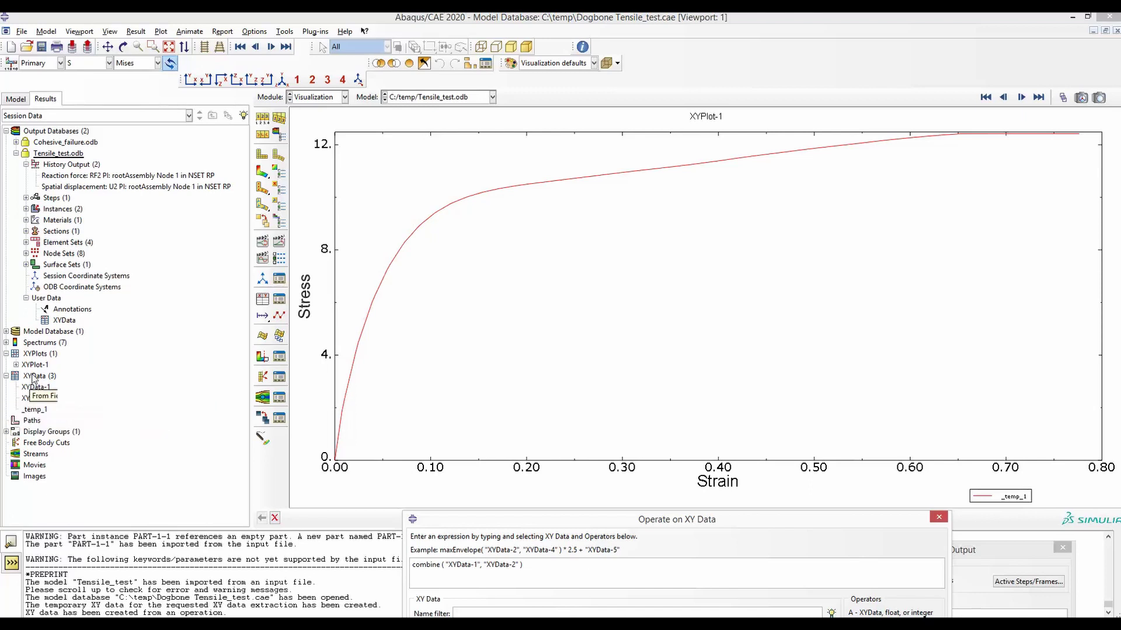
- Save the temporary combined stress-strain curve as XY data
left_click(34, 411)
right_click(33, 411)
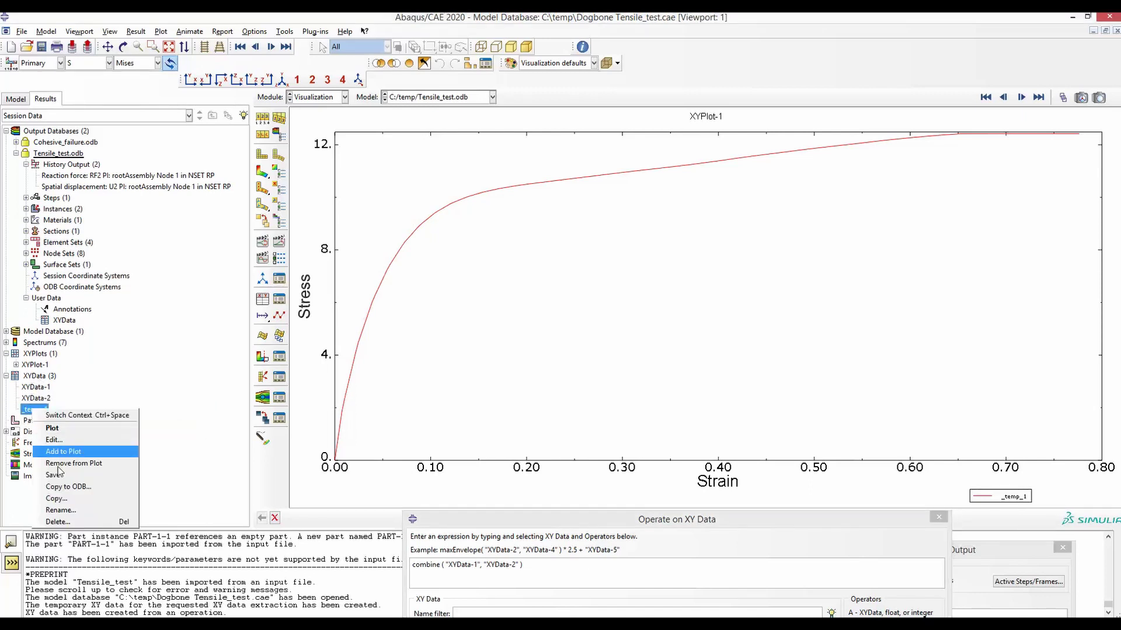
left_click(61, 479)
- Rename the saved stress-strain data set to EL_SS
left_click(36, 410)
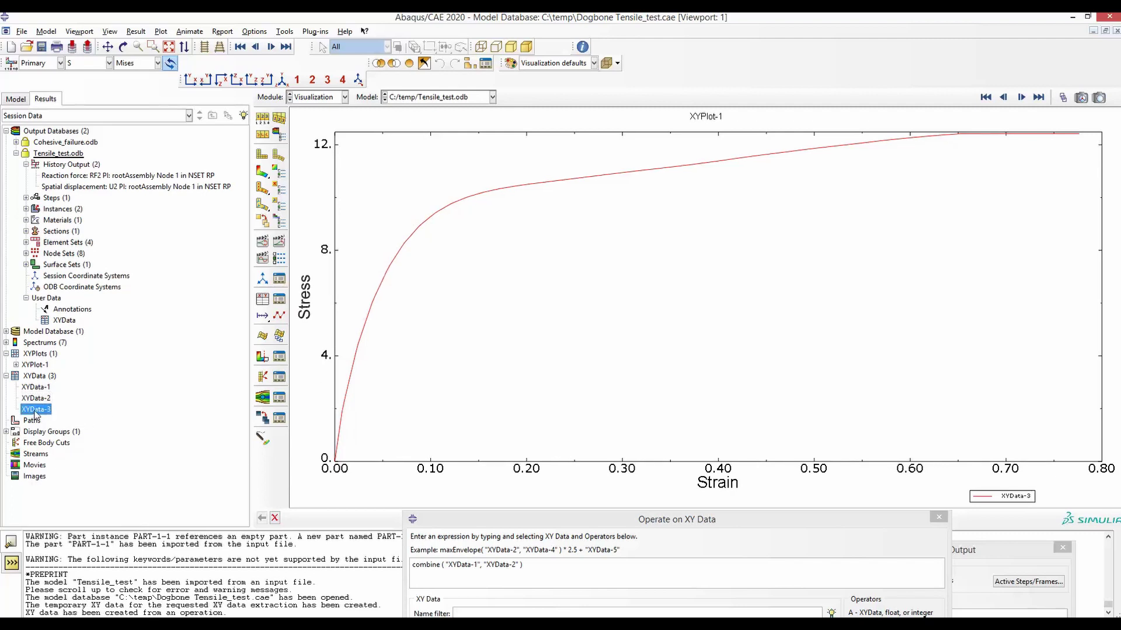
right_click(35, 411)
left_click(61, 516)
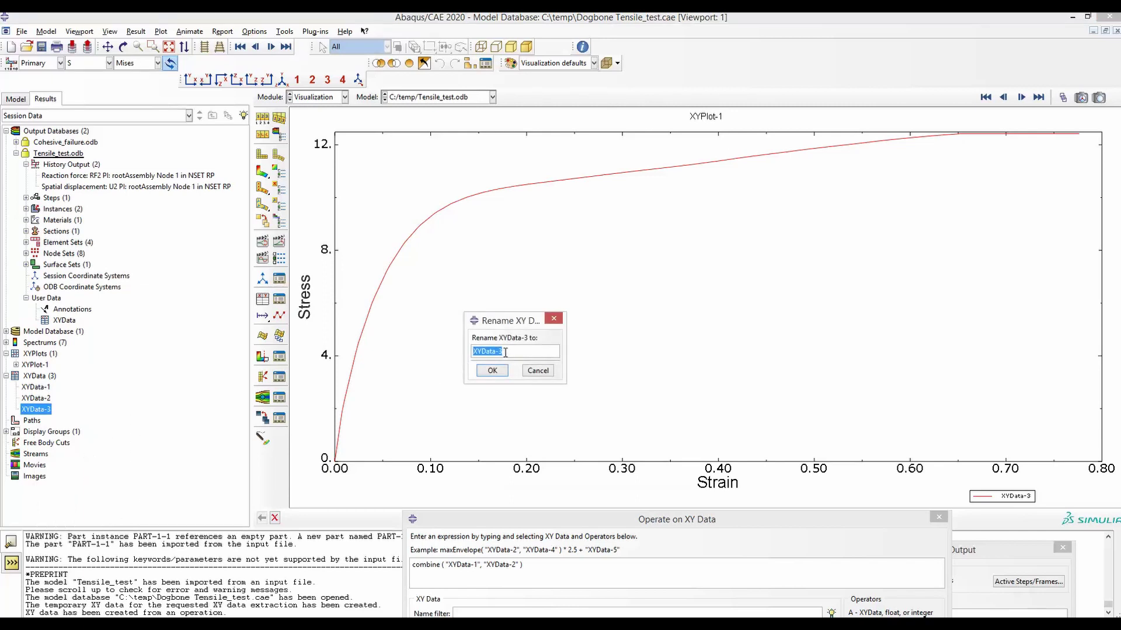
type("EL_SS")
left_click(492, 370)
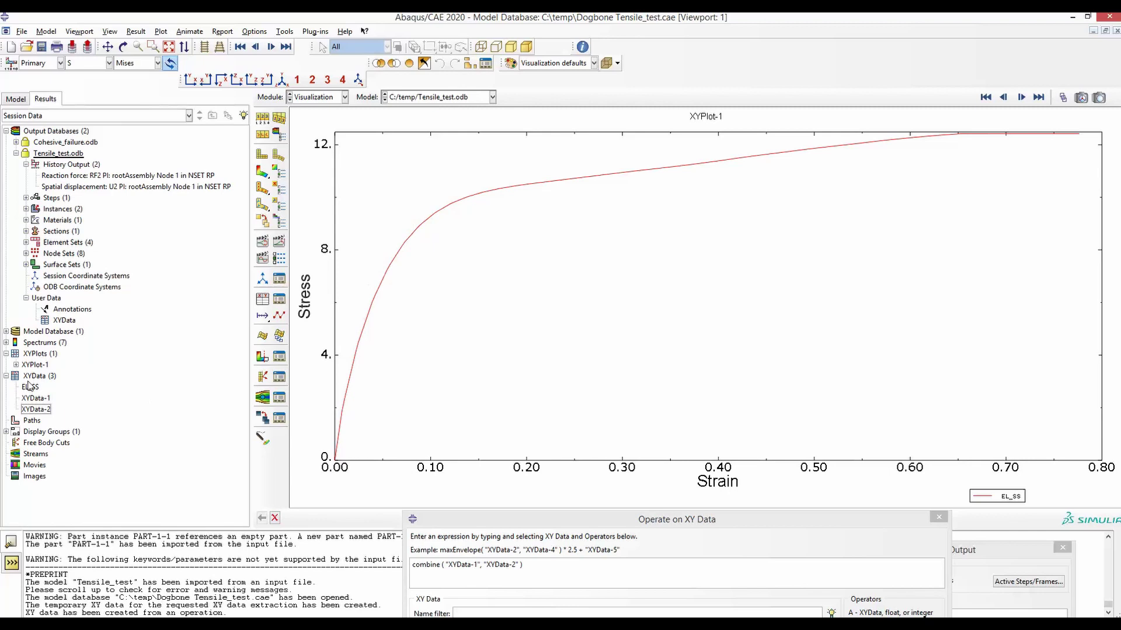
- Delete the XYData-1 and XYData-2 data sets from the session's XY data
left_click_drag(35, 398, 36, 409)
right_click(36, 409)
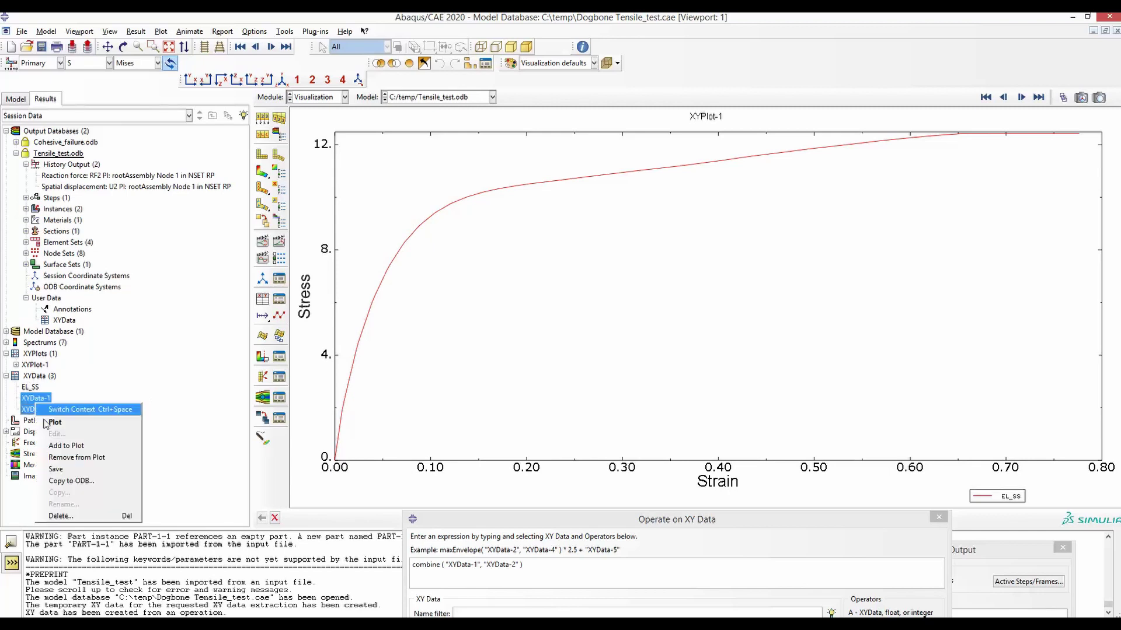
left_click(69, 513)
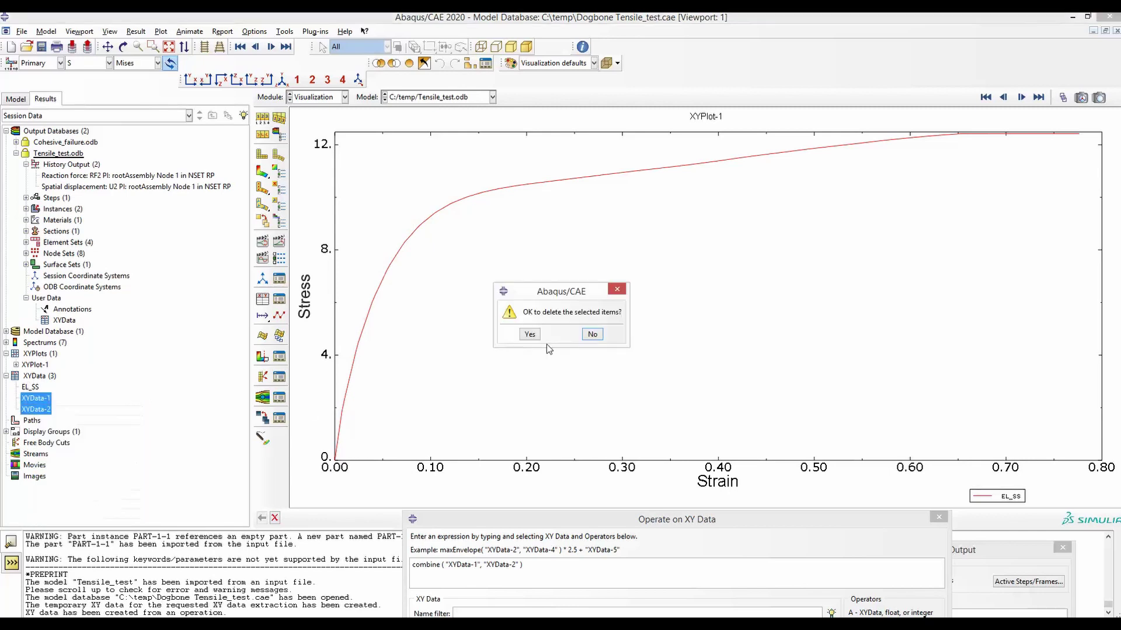
left_click(529, 334)
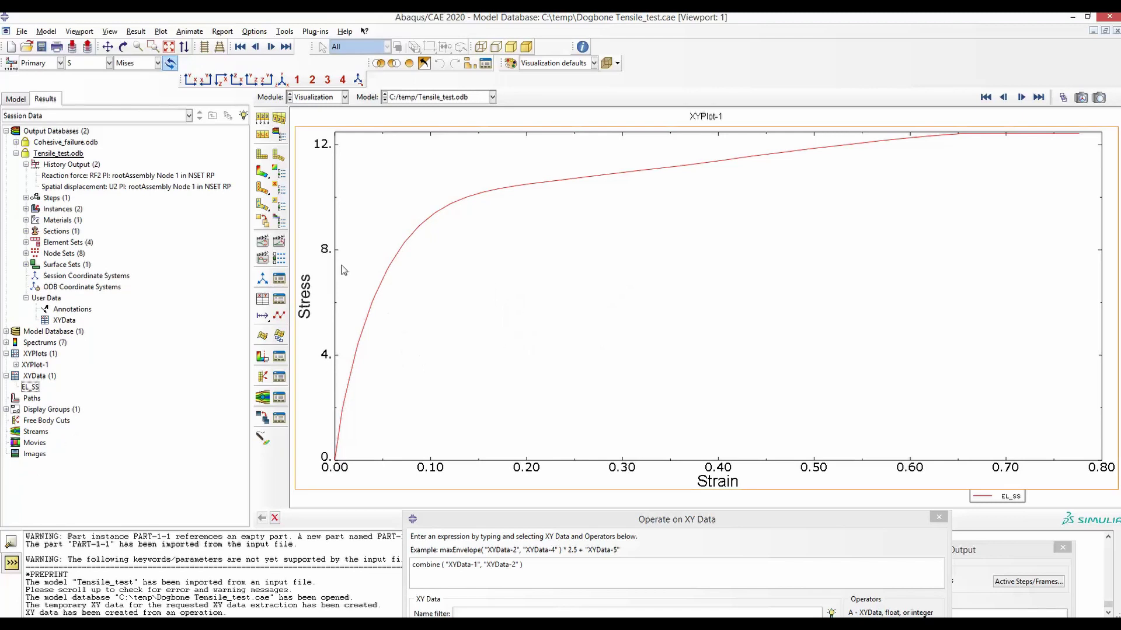
- Examine the reference point at the dogbone's upper end and the output variables requested for it in H-Output-1
left_click(262, 171)
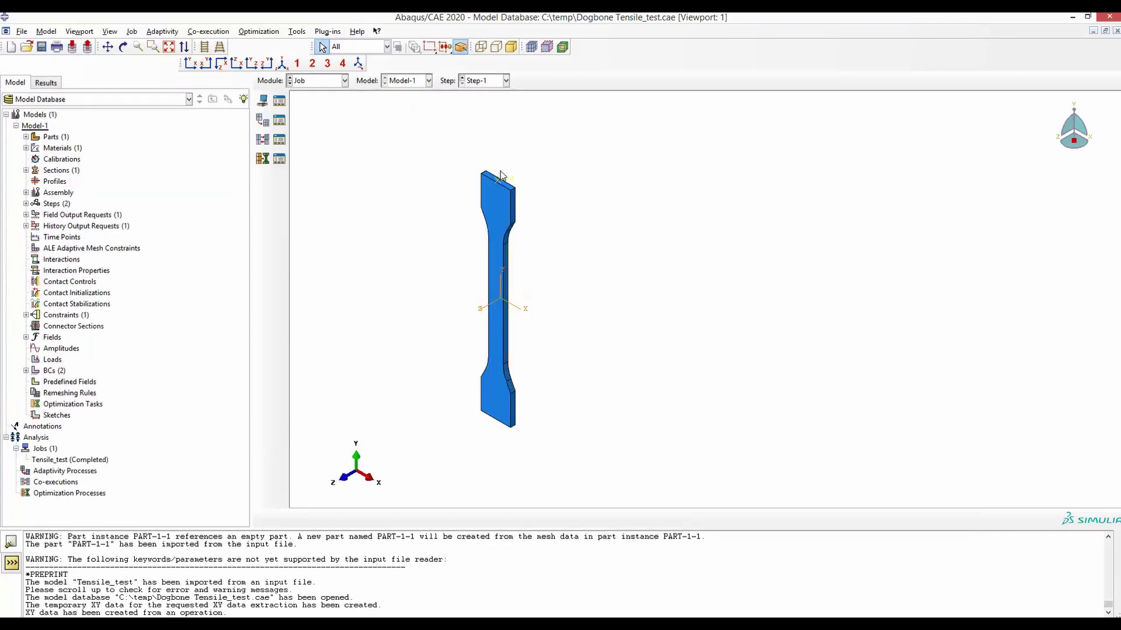
scroll(502, 193, "up", 5)
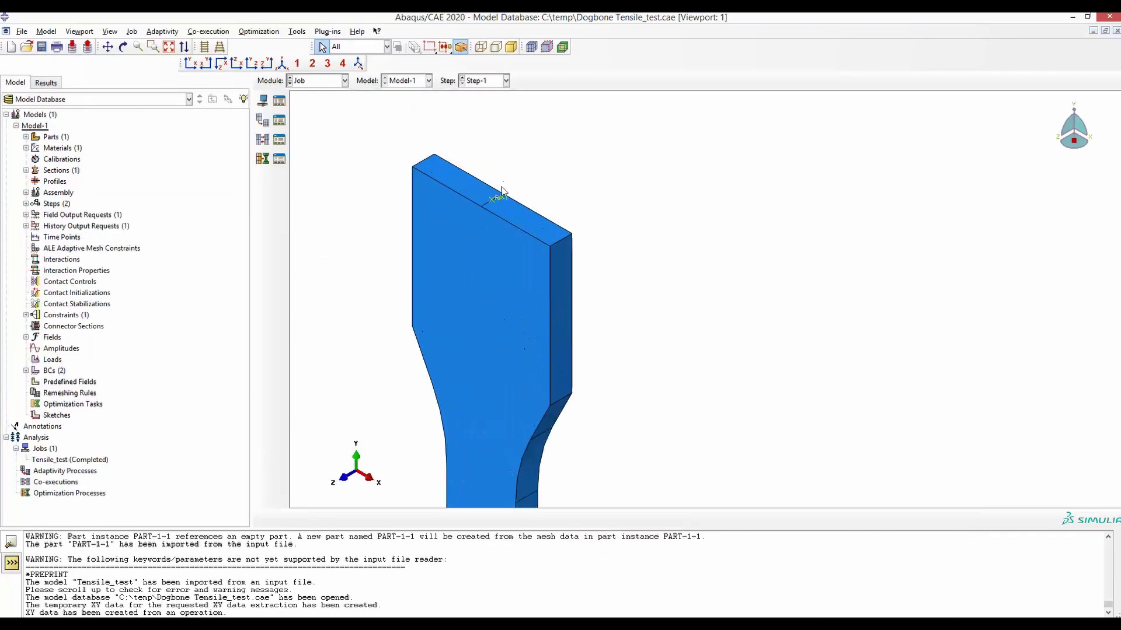
scroll(533, 171, "up", 2)
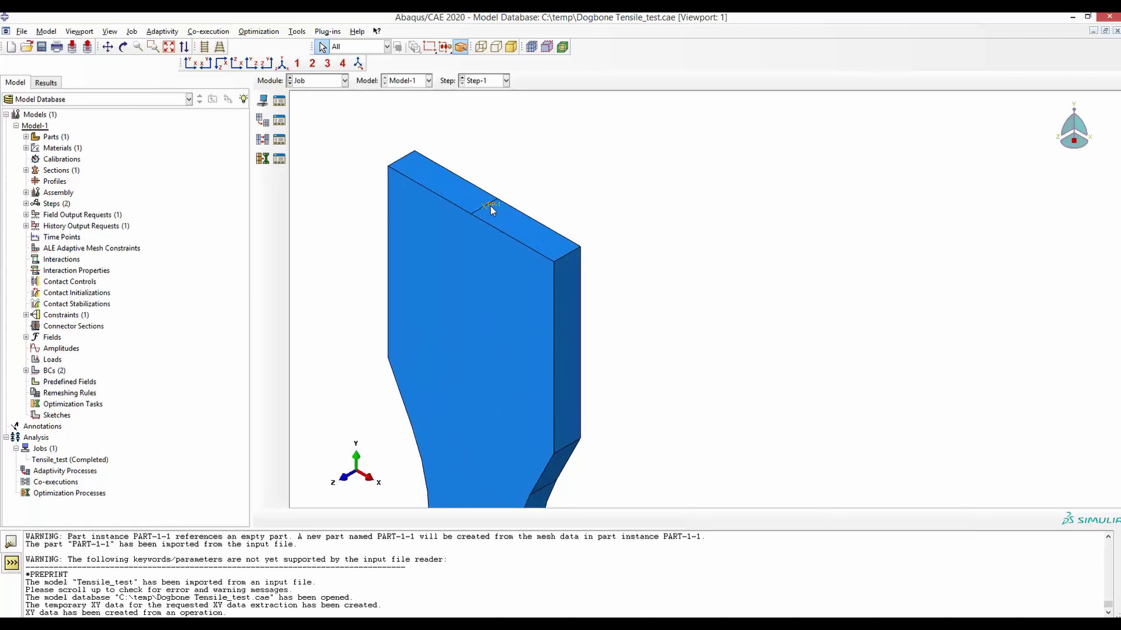
scroll(490, 205, "up", 3)
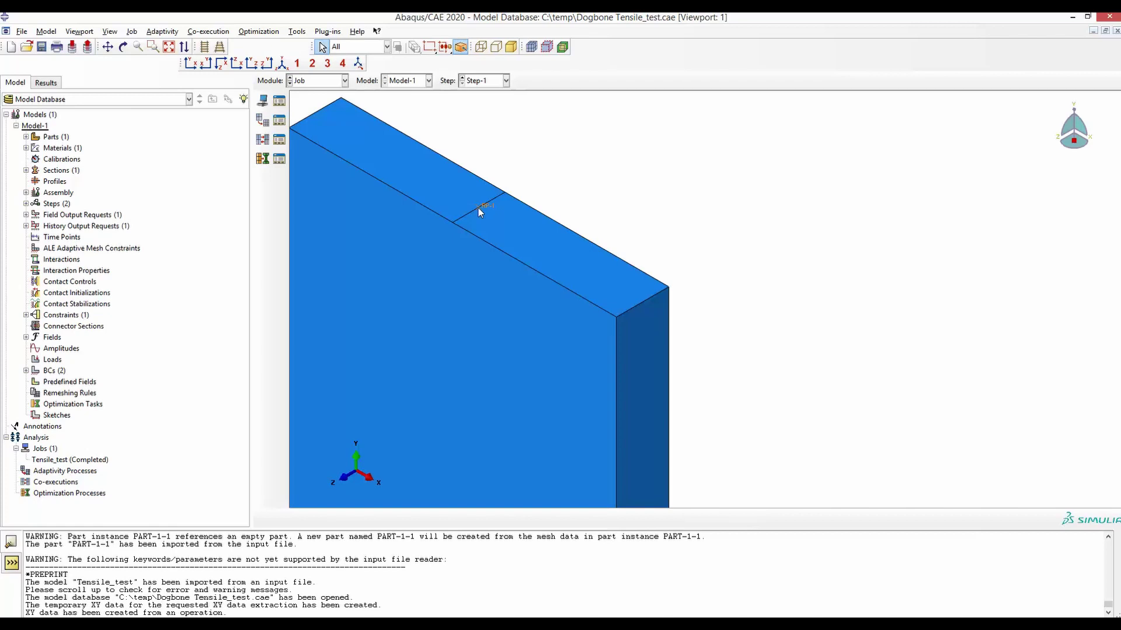
scroll(478, 207, "down", 2)
scroll(494, 206, "up", 1)
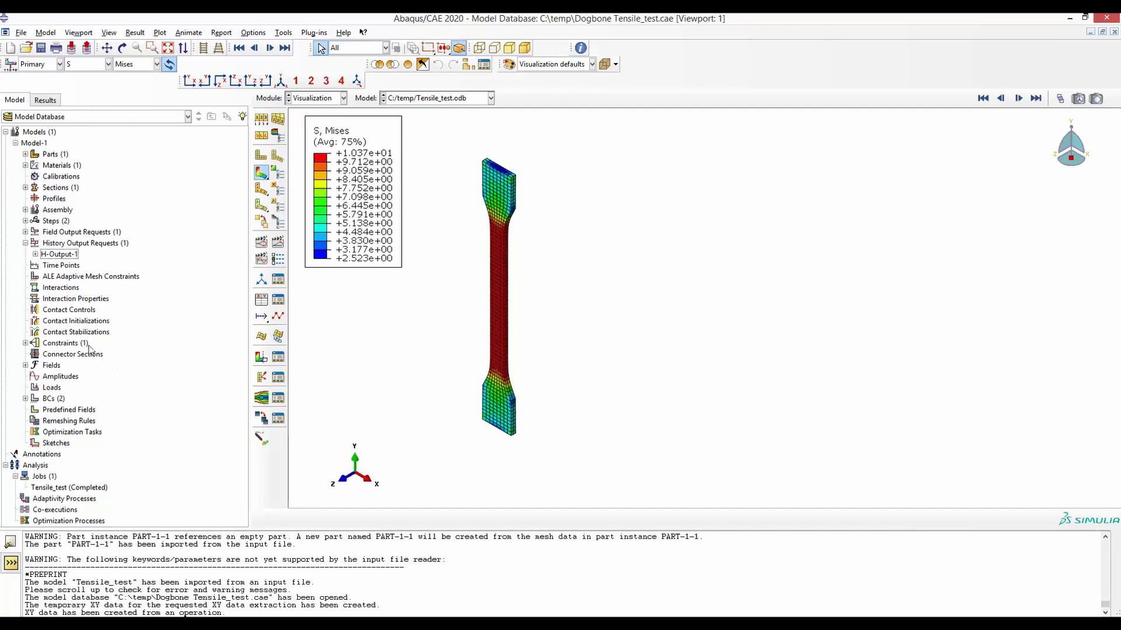
left_click(44, 257)
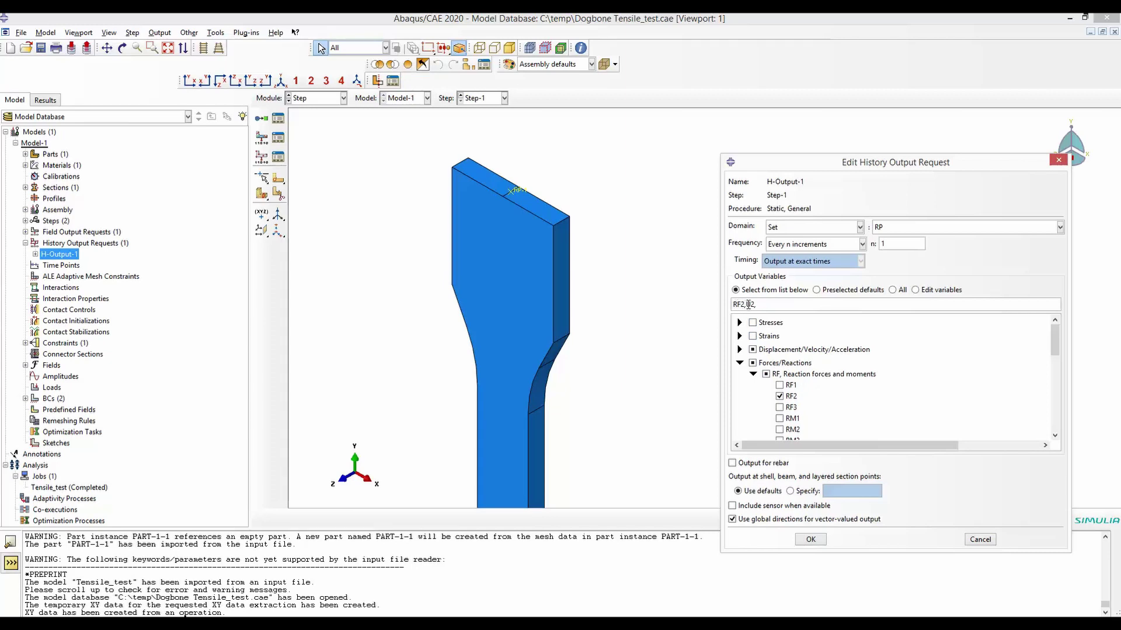
scroll(820, 364, "down", 3)
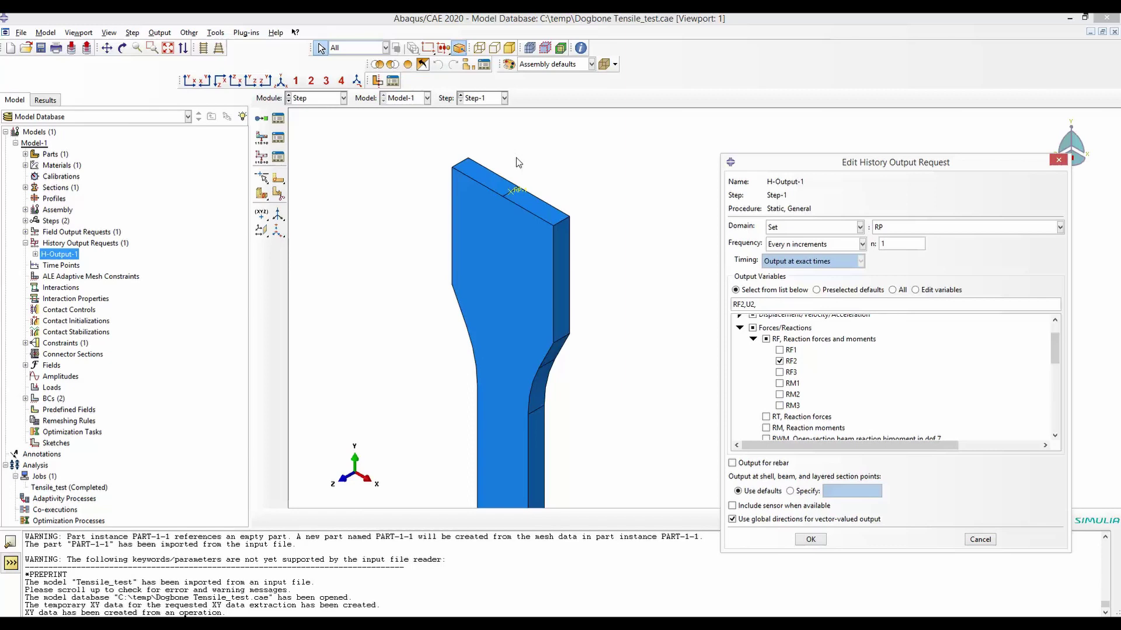
scroll(813, 386, "down", 5)
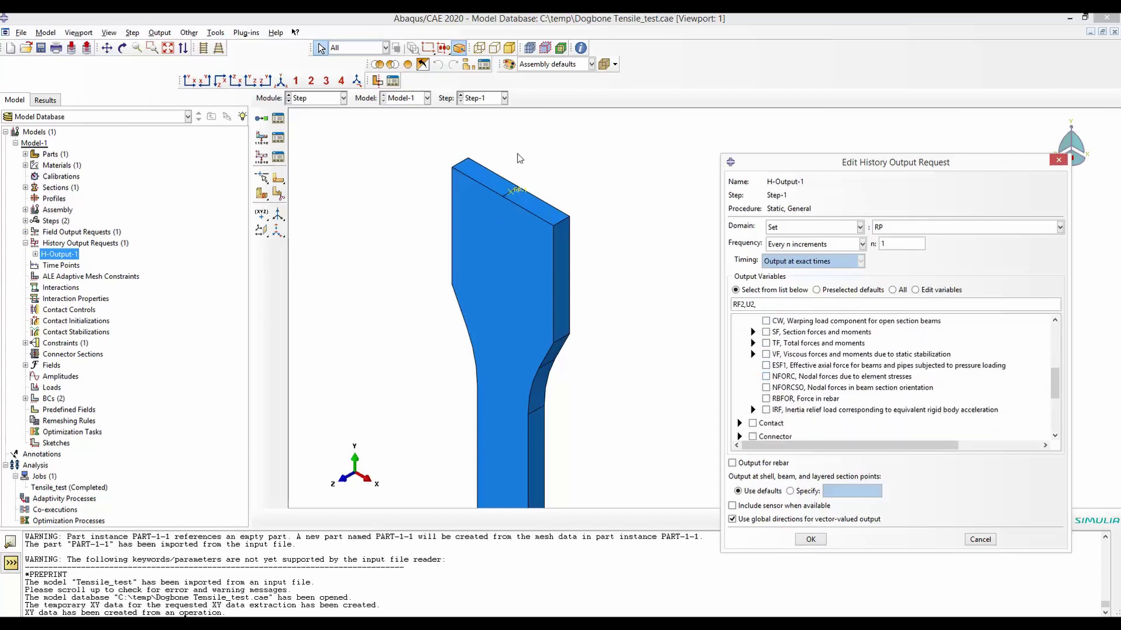
left_click(986, 541)
- Review the increment sizes and maximum number of increments in the incrementation settings of Step-1
left_click(25, 222)
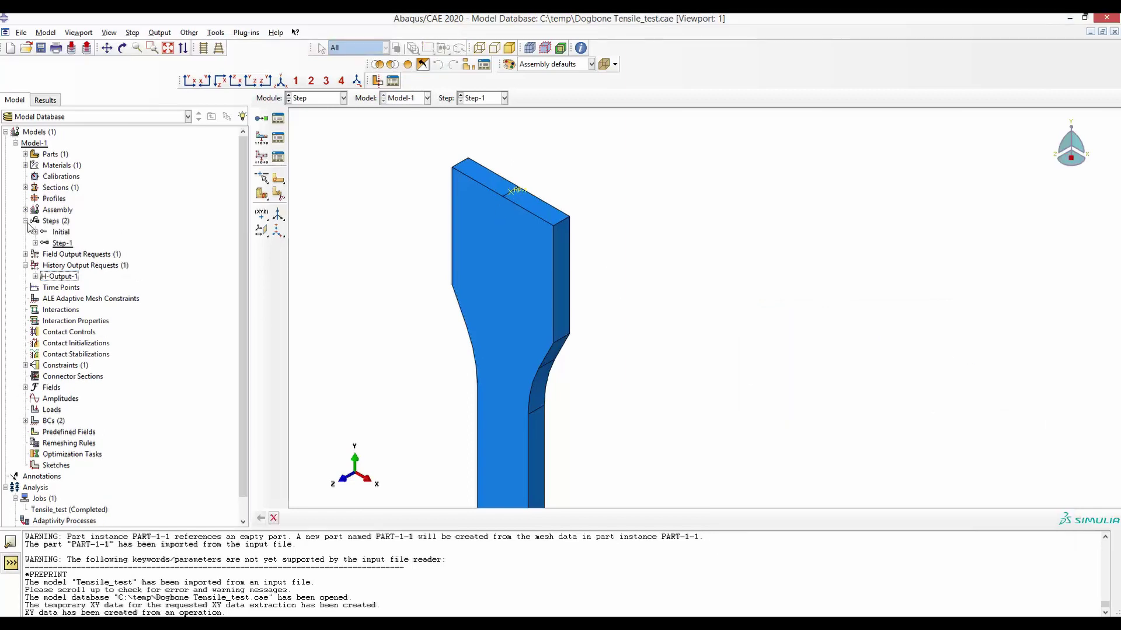
right_click(60, 244)
left_click(76, 258)
left_click(563, 239)
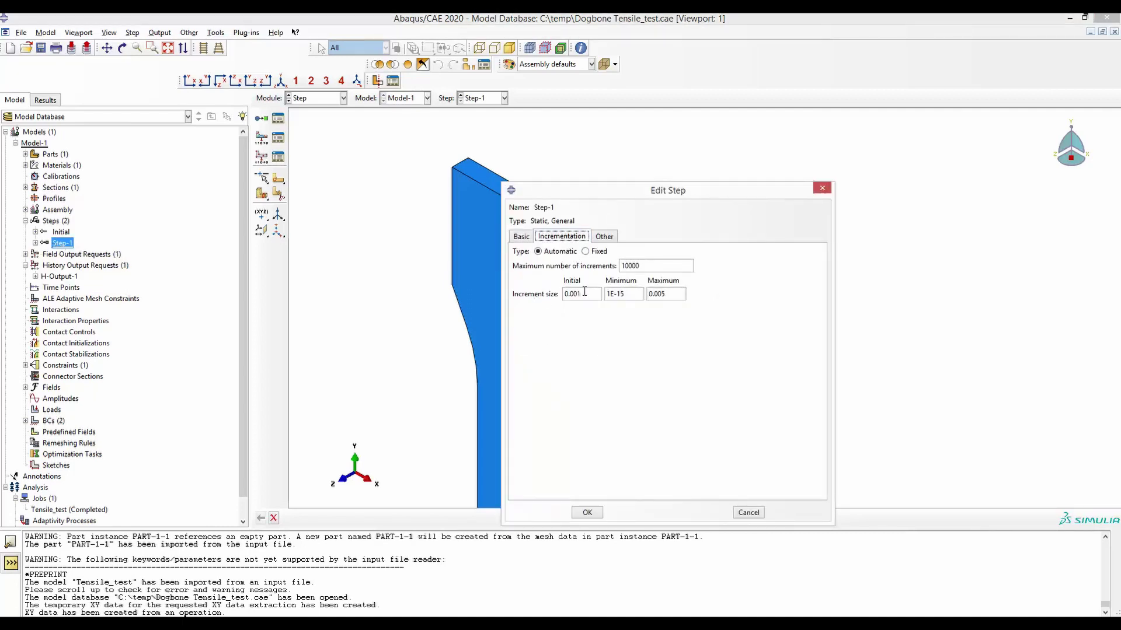
left_click_drag(584, 292, 556, 293)
left_click_drag(670, 295, 650, 295)
left_click_drag(635, 267, 650, 266)
type("0")
left_click(588, 512)
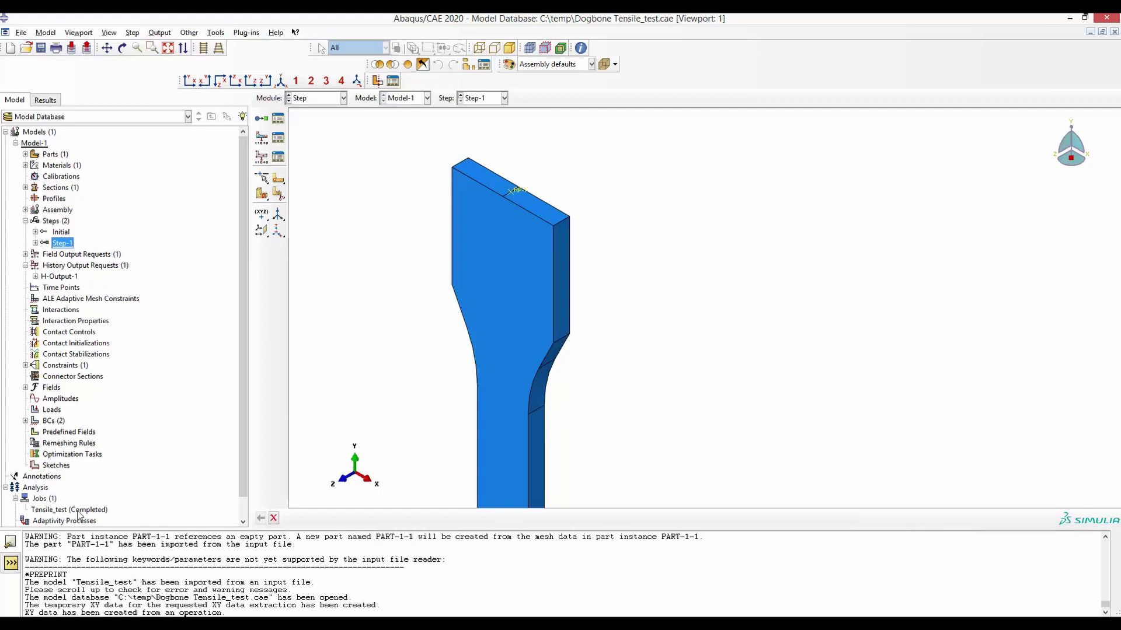
- Open the results of the Tensile_test job and plot the RF2 reaction force and U2 displacement histories of the RP set together
left_click(78, 511)
right_click(78, 511)
left_click(114, 589)
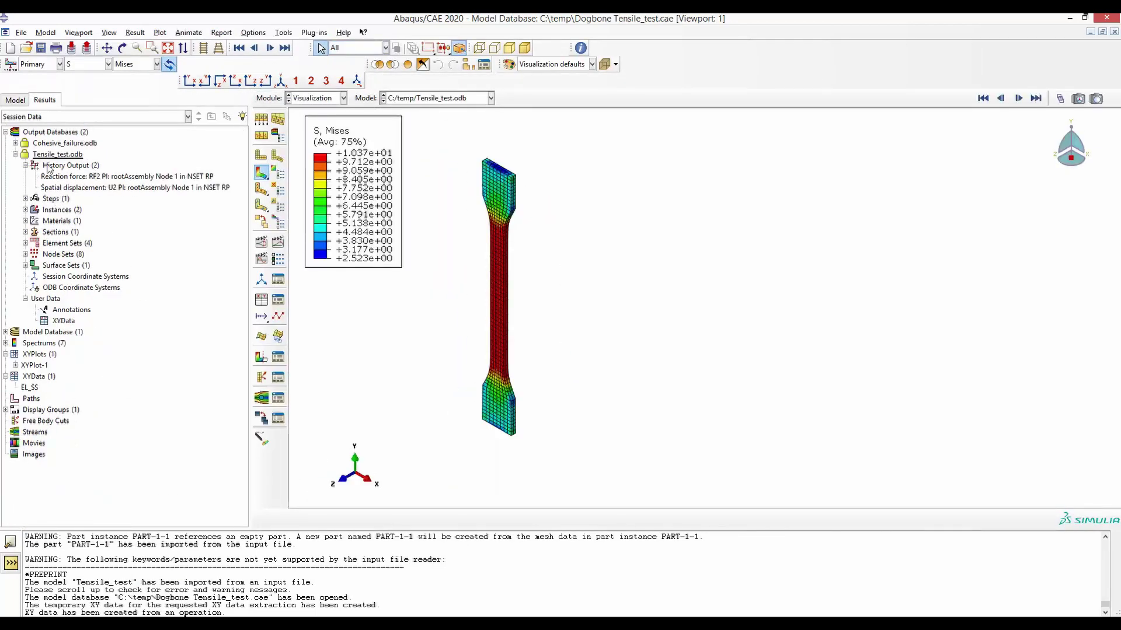
left_click(104, 177)
left_click(119, 188, "shift")
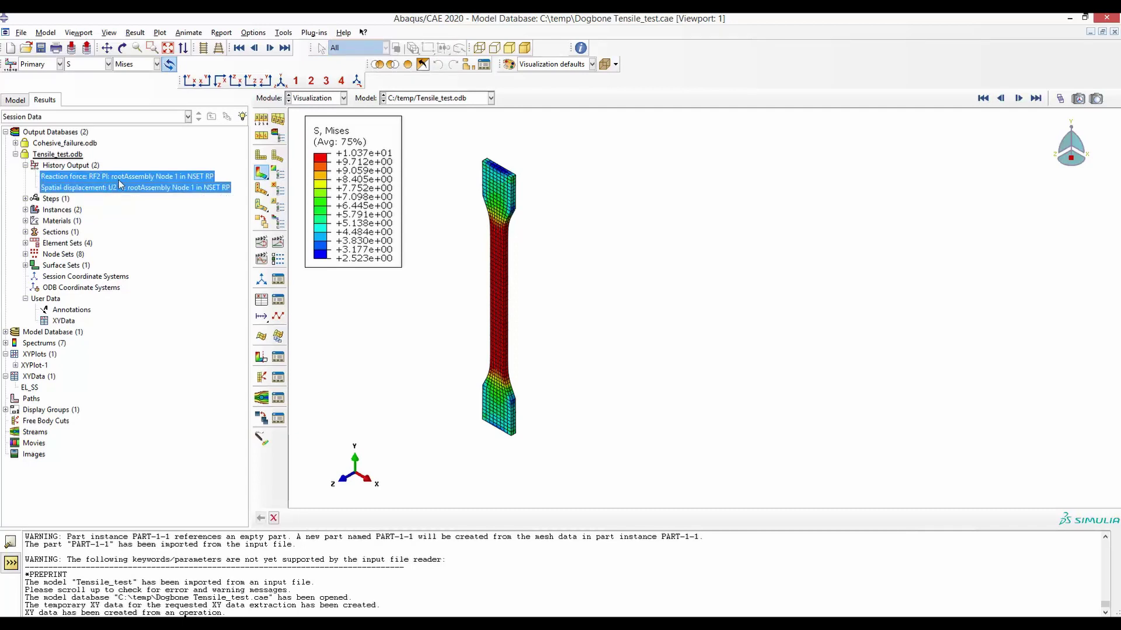
right_click(120, 185)
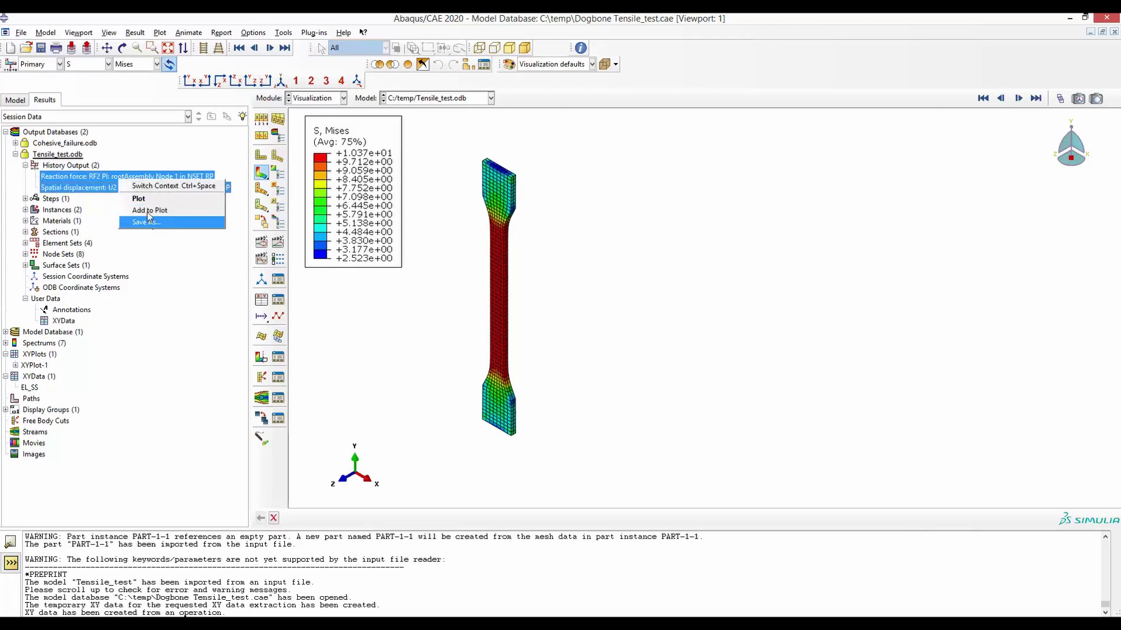
left_click(143, 199)
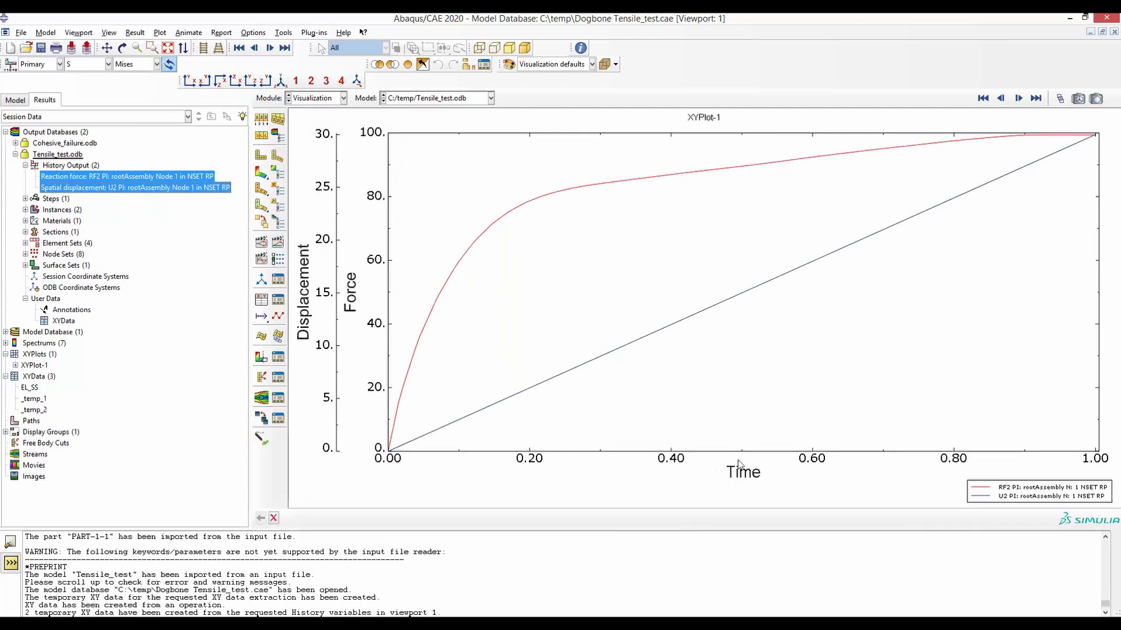
- Save the RF2 and U2 history outputs as XY data using the "as is" operation
left_click(262, 300)
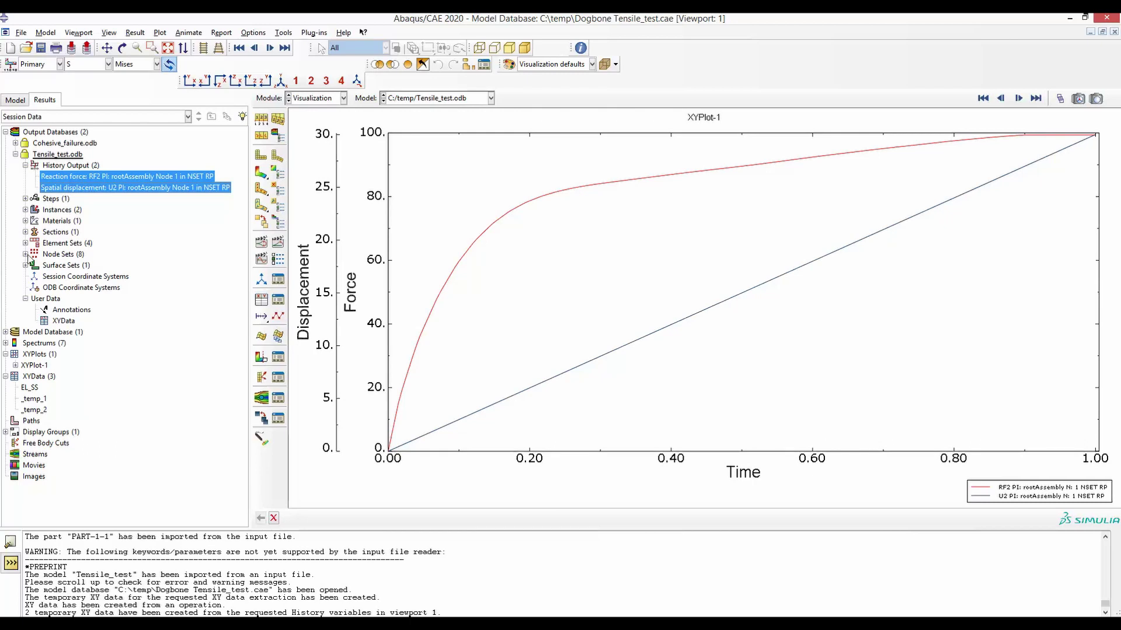
right_click(136, 184)
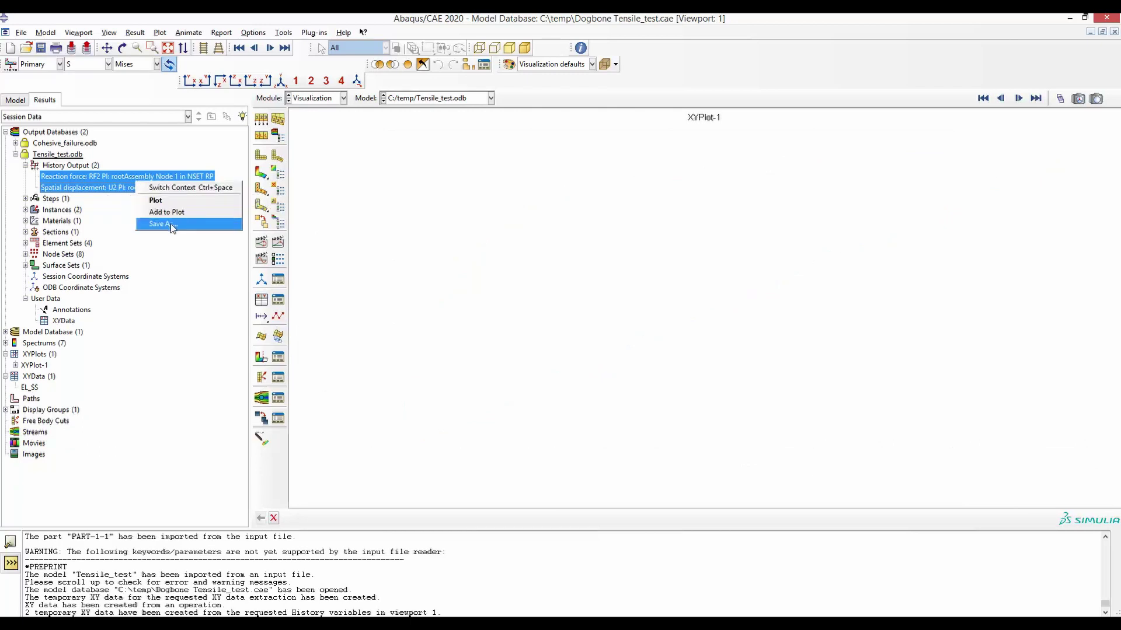
left_click(170, 223)
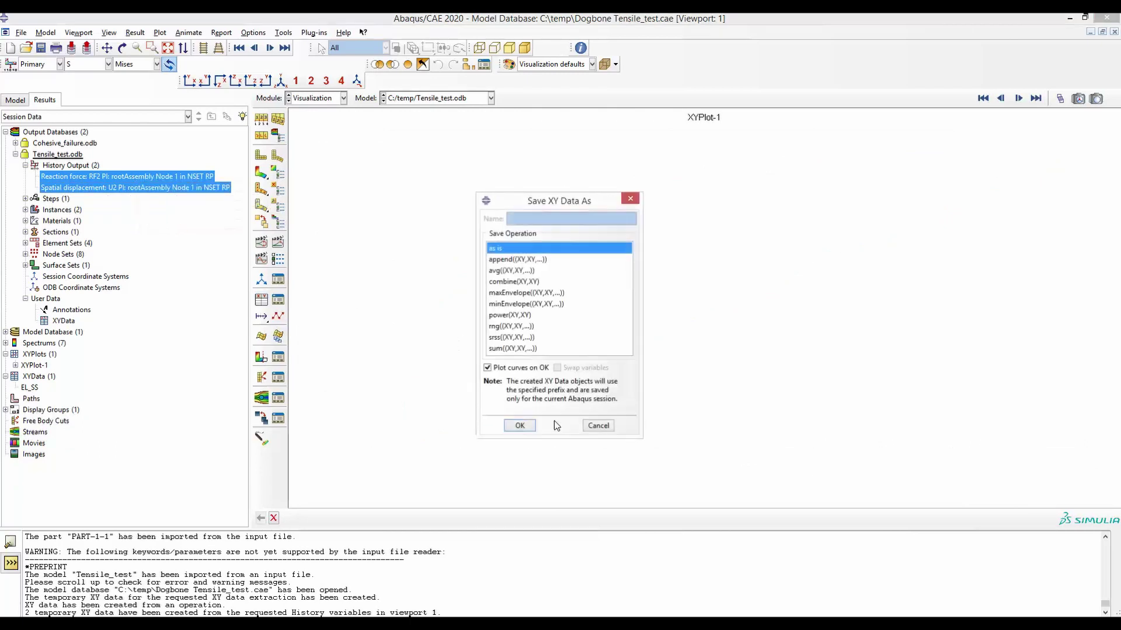
left_click(521, 426)
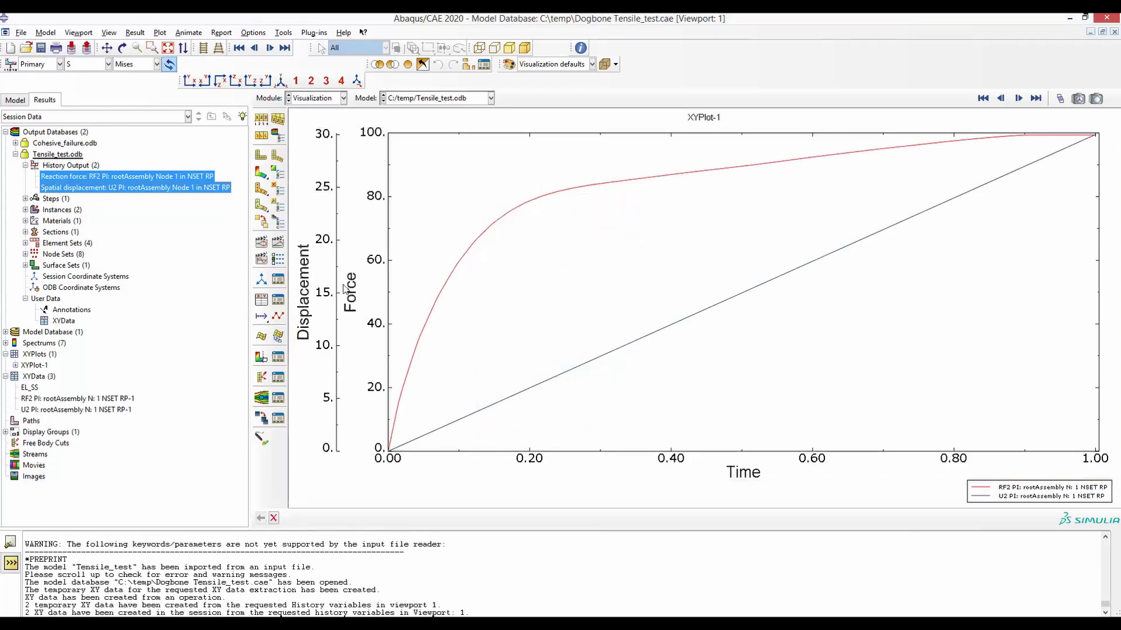
- Operate on XY data to combine the U2 displacement with the RF2 reaction force and plot the force-displacement expression
left_click(262, 300)
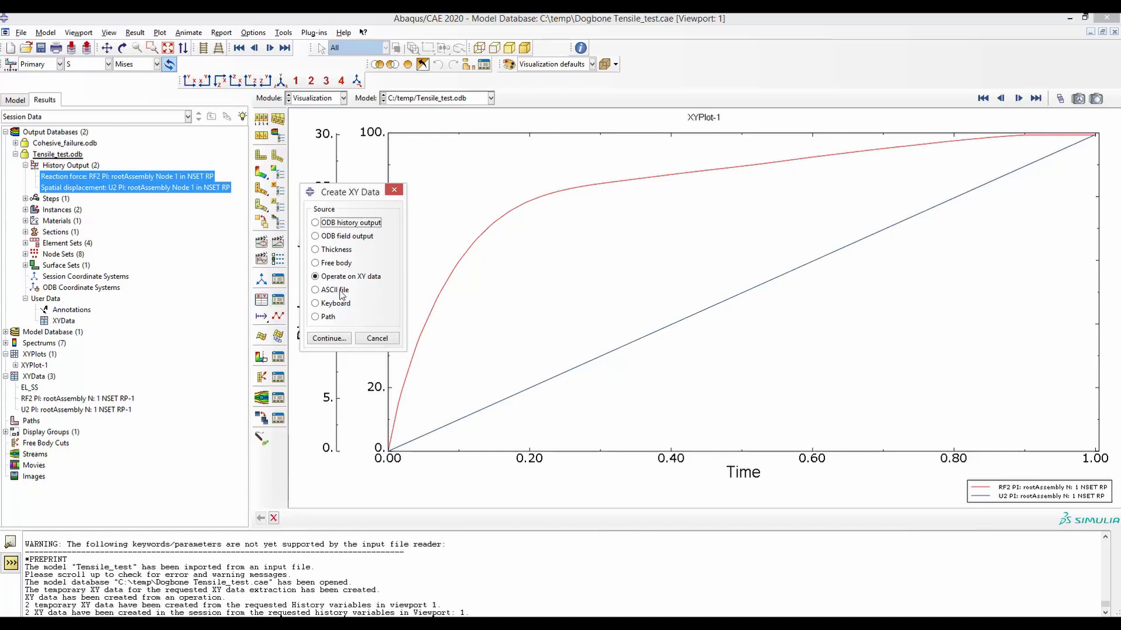
left_click(329, 339)
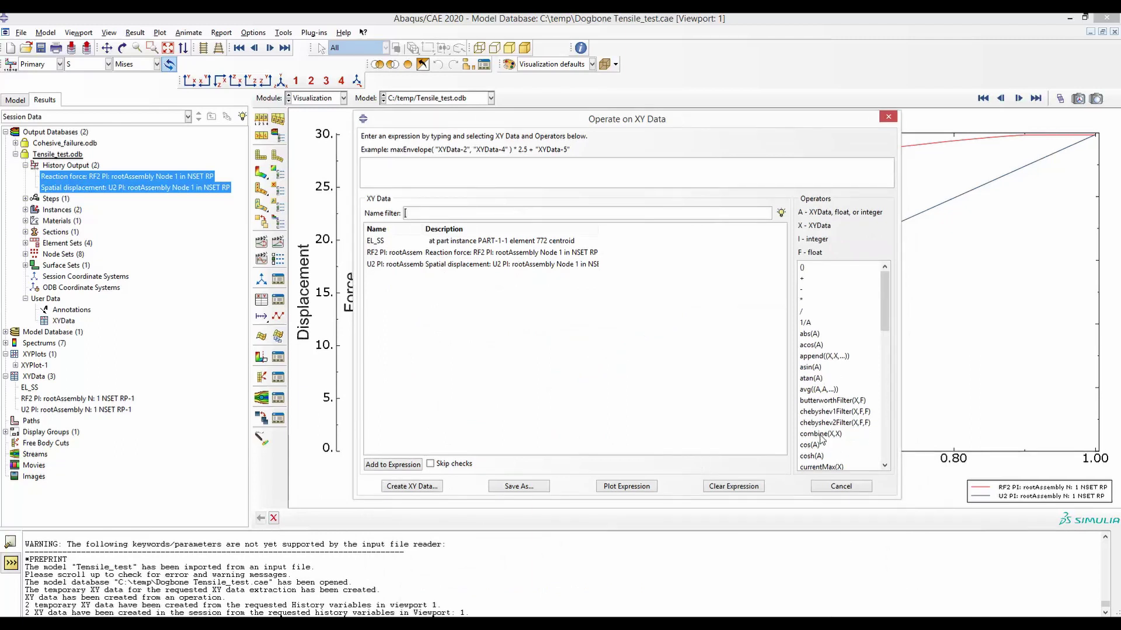
left_click(820, 435)
left_click(469, 265)
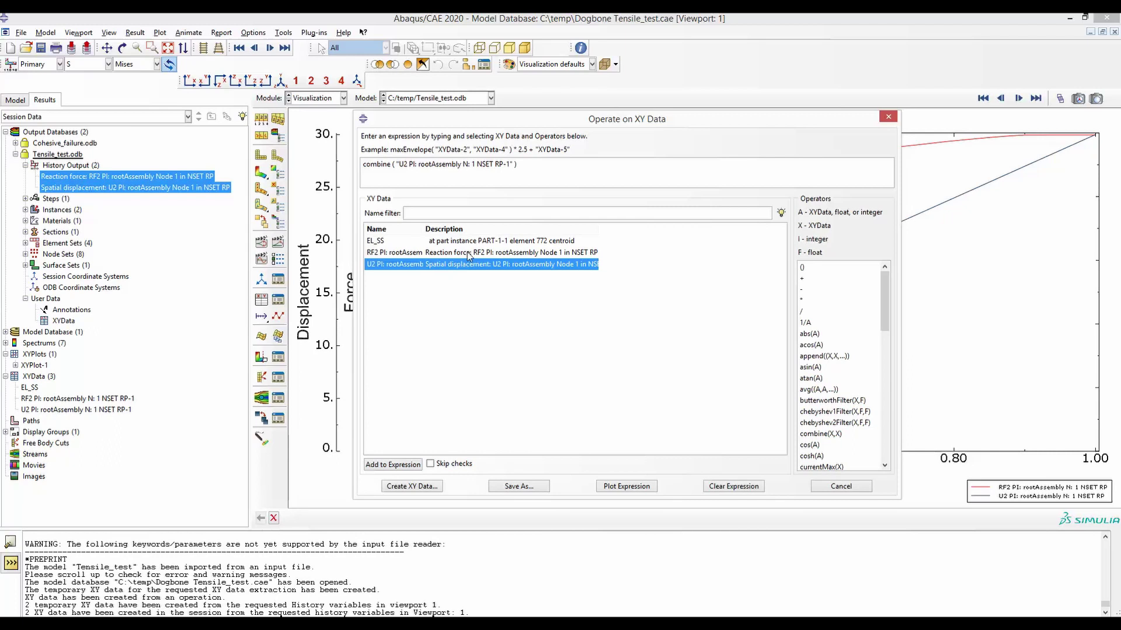
left_click(468, 254)
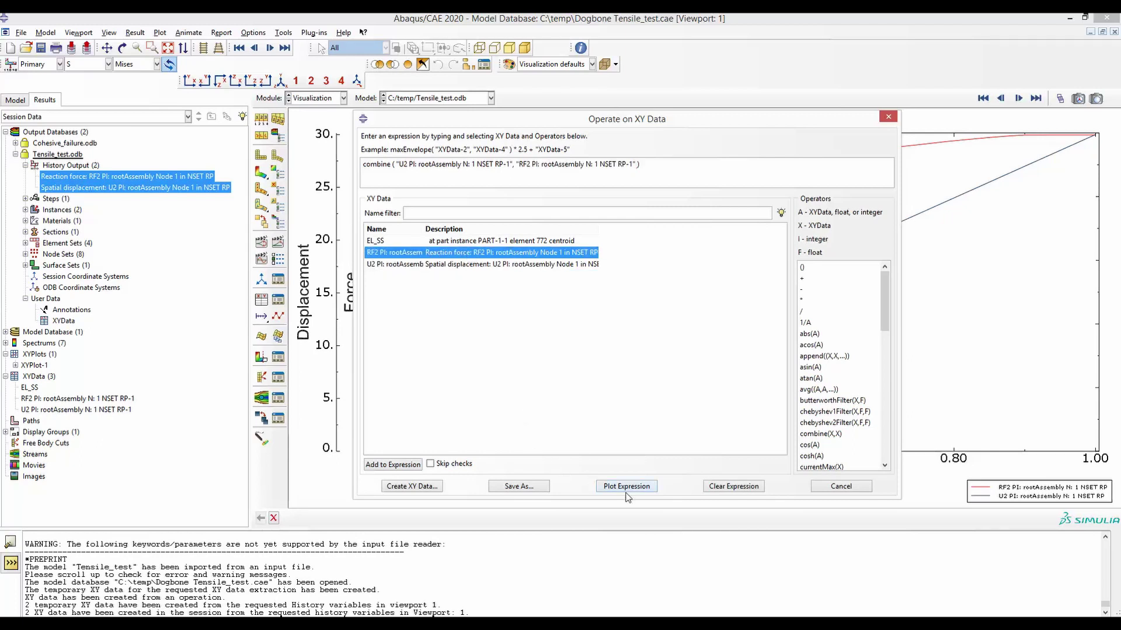
left_click(607, 488)
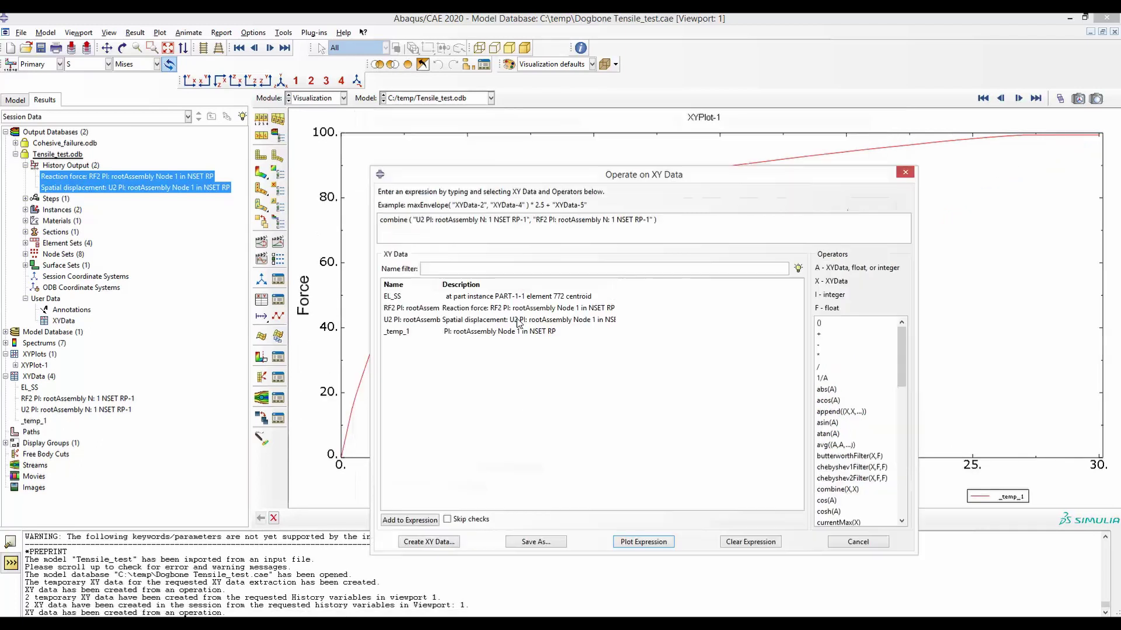
left_click_drag(489, 134, 491, 532)
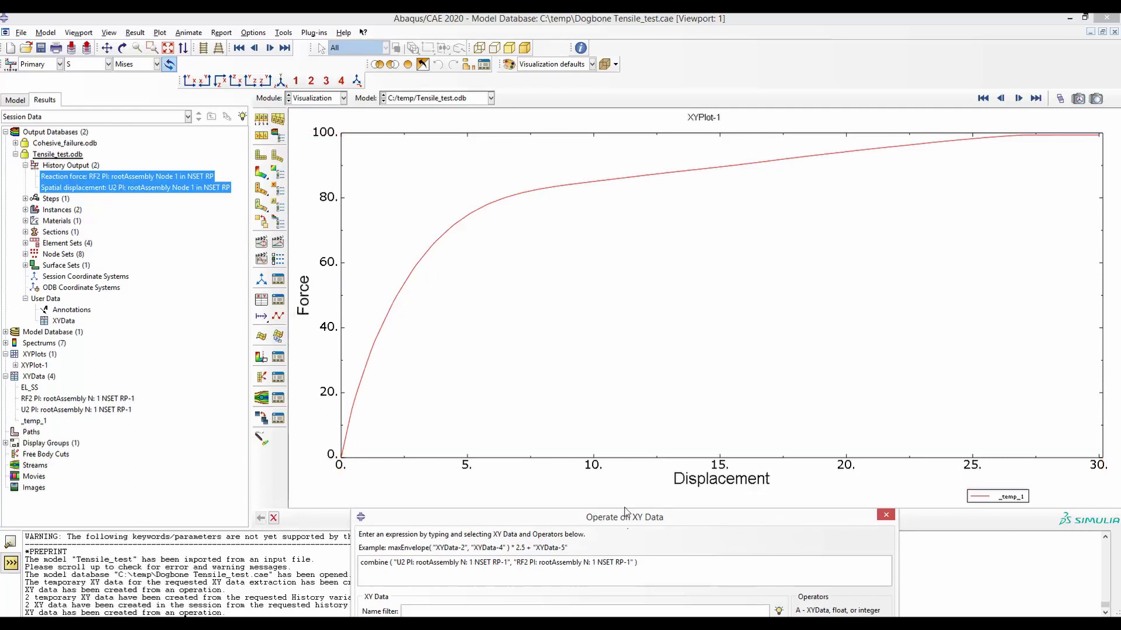
- Divide the U2 term by 42 and the RF2 term by 6 in the combine expression, and plot the scaled curve
left_click_drag(607, 517, 588, 162)
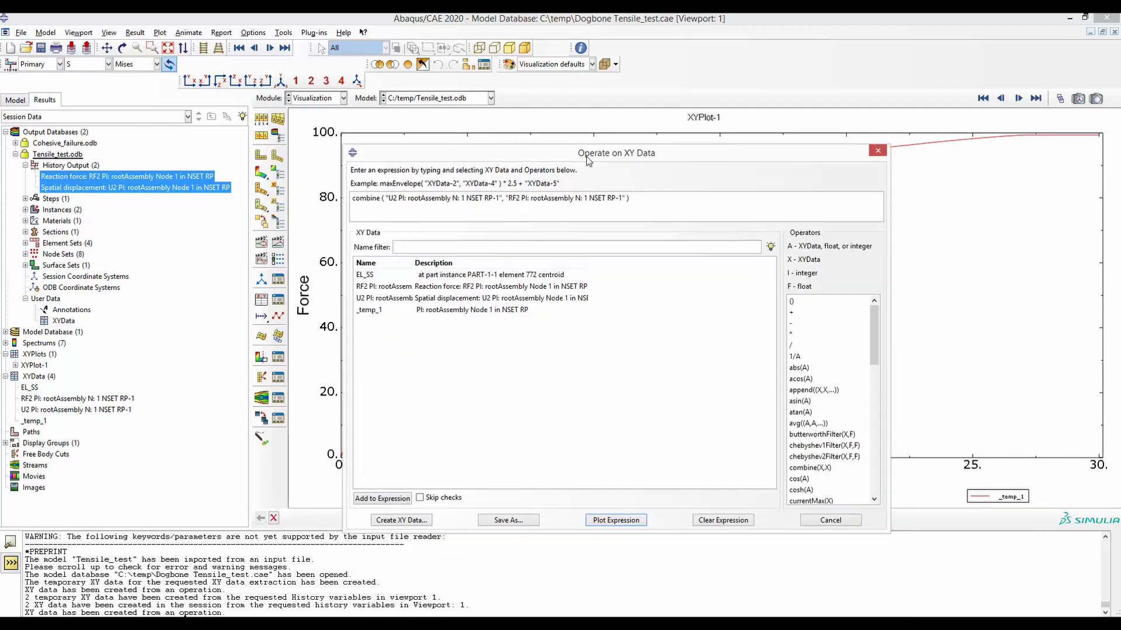
left_click(502, 198)
type("42")
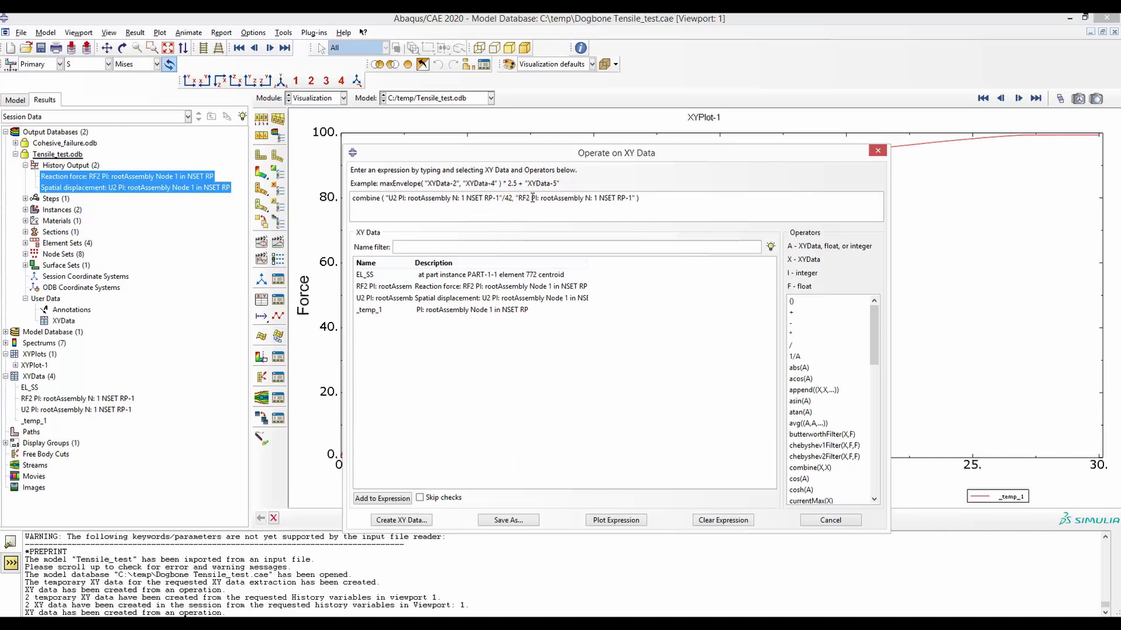
left_click(637, 197)
type(")")
left_click_drag(519, 155, 640, 129)
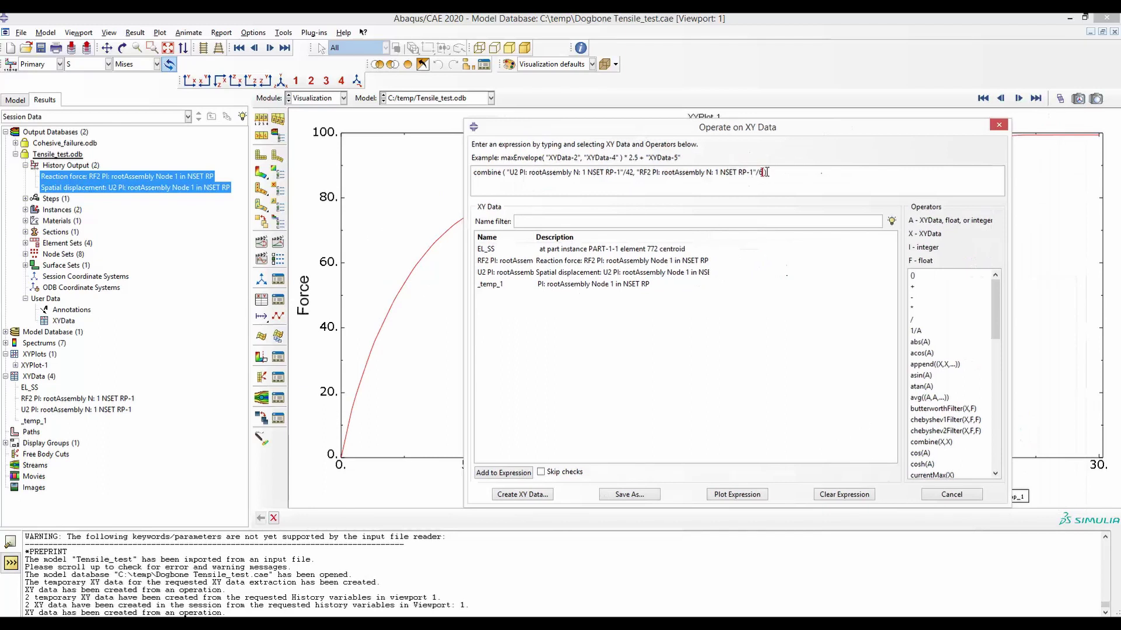
left_click(737, 495)
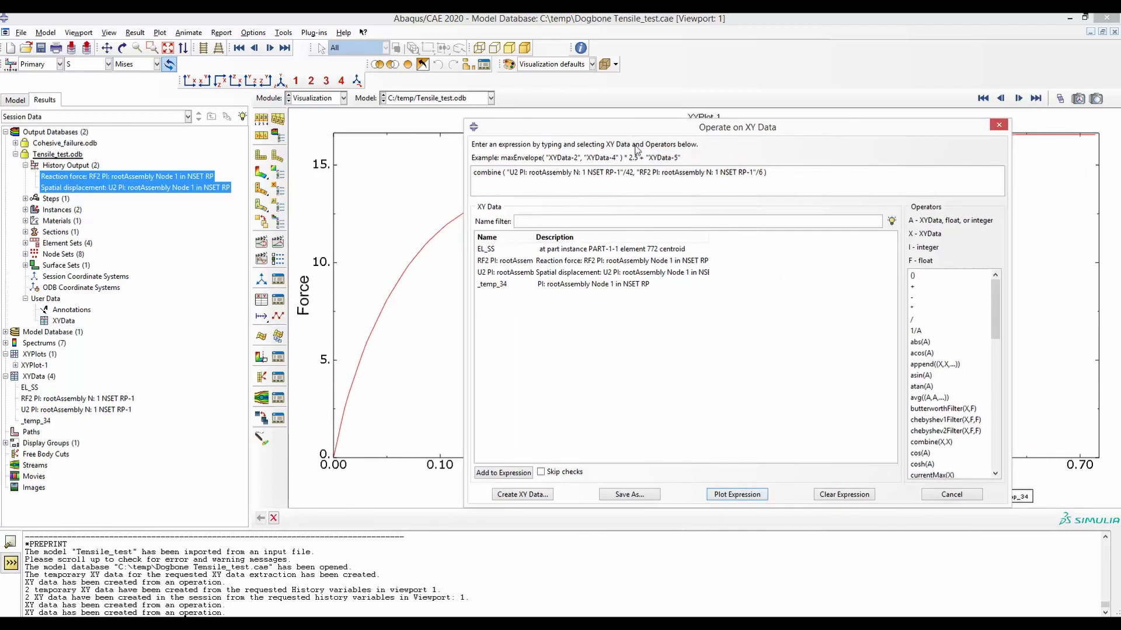
left_click_drag(631, 131, 551, 512)
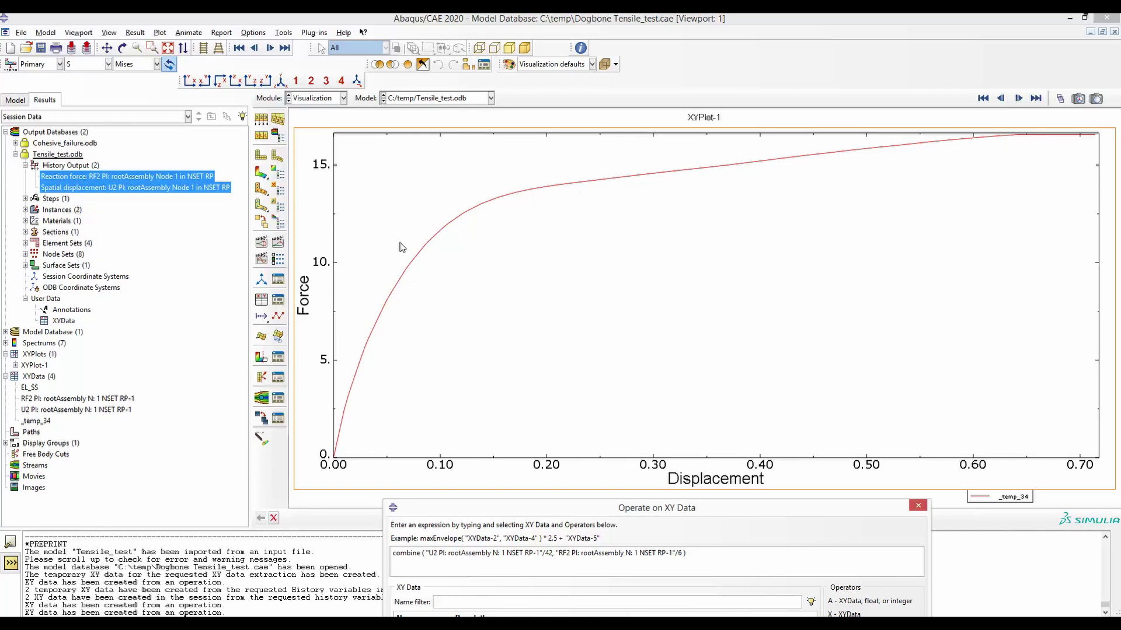
- Save the temporary scaled RF2-U2 curve as XY data
left_click(34, 422)
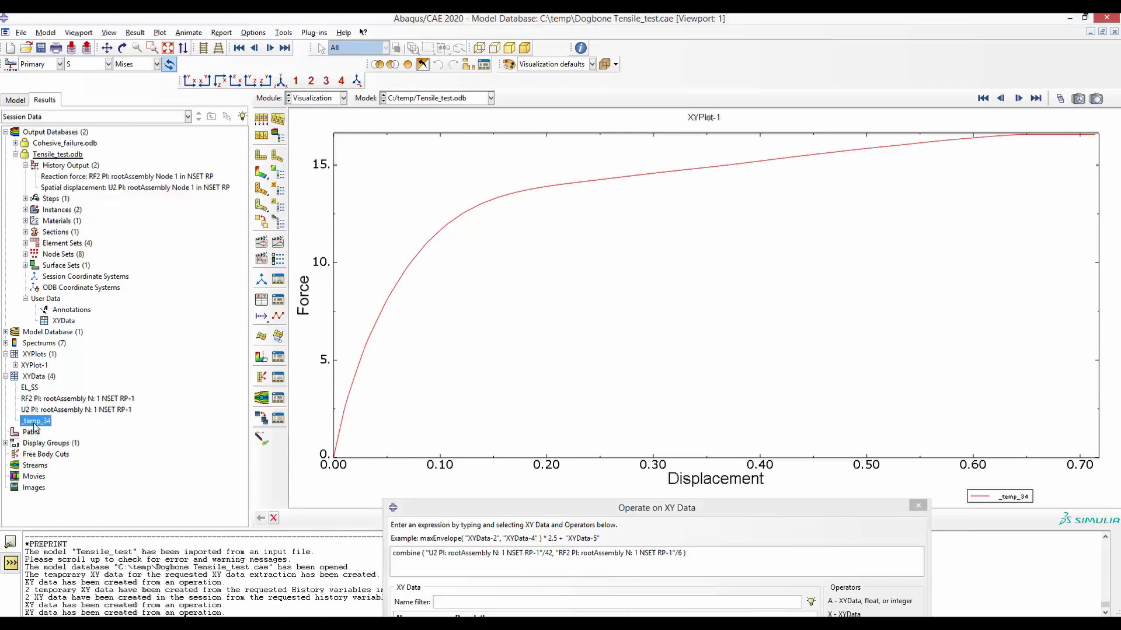
right_click(35, 424)
left_click(55, 489)
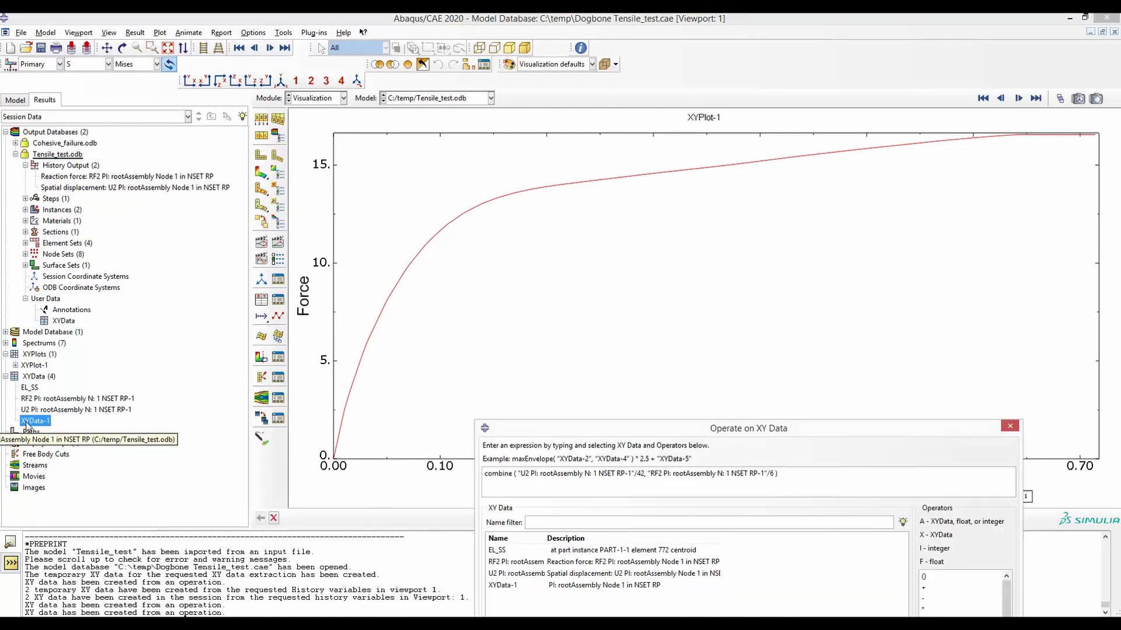
- Rename the saved curve XYData-1 as FD_SS
left_click(35, 425)
right_click(35, 423)
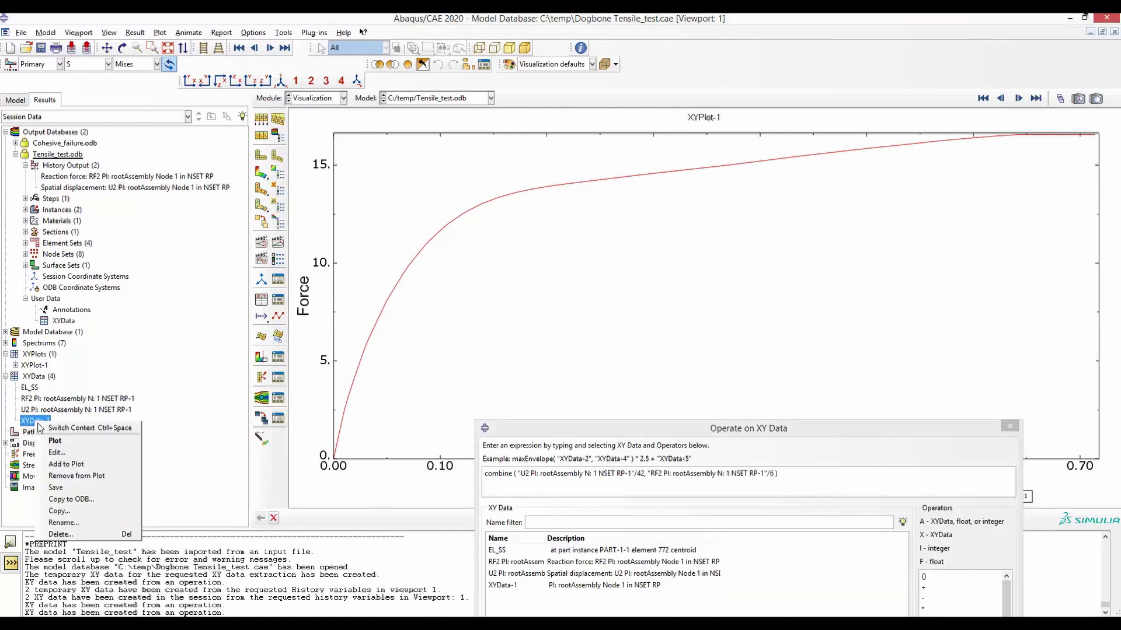
left_click(73, 525)
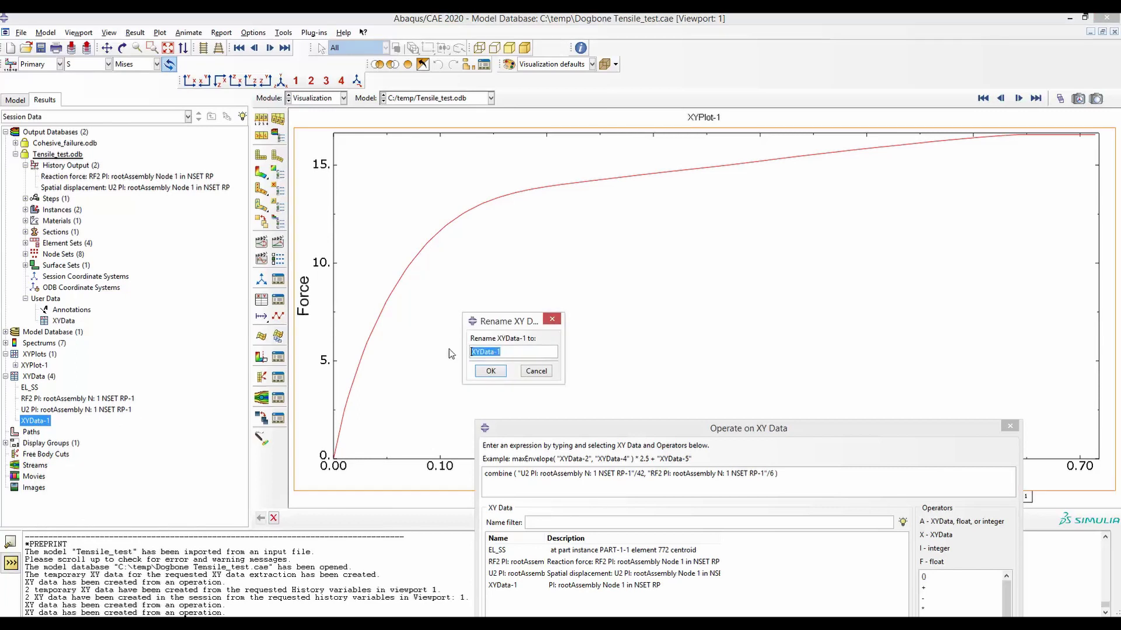
type("FD_SS")
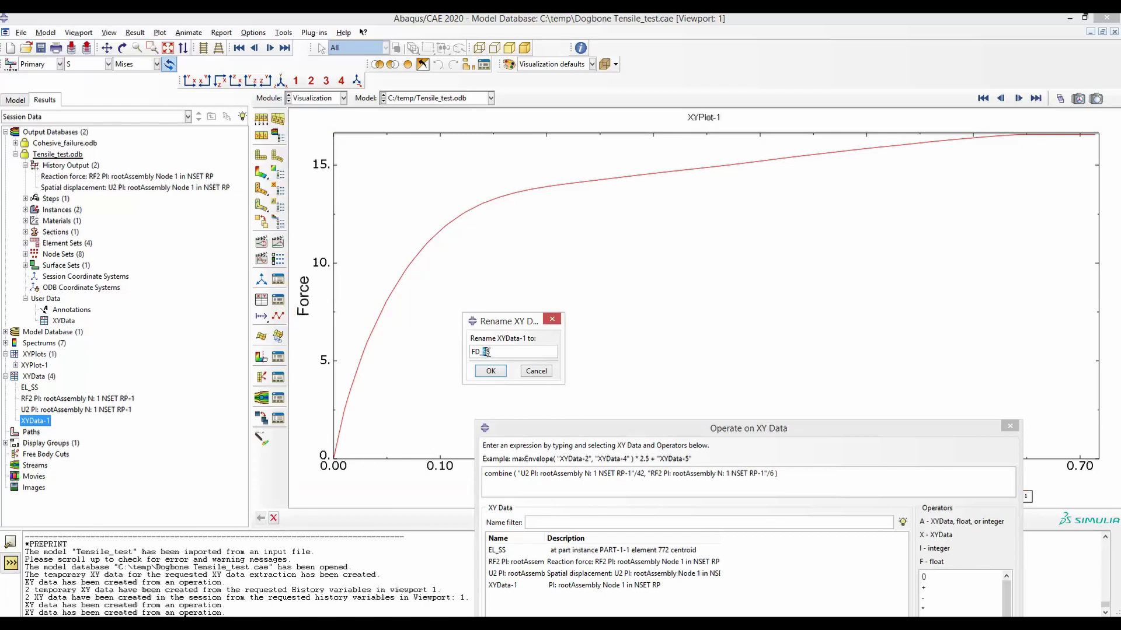
left_click_drag(479, 352, 470, 352)
left_click(480, 371)
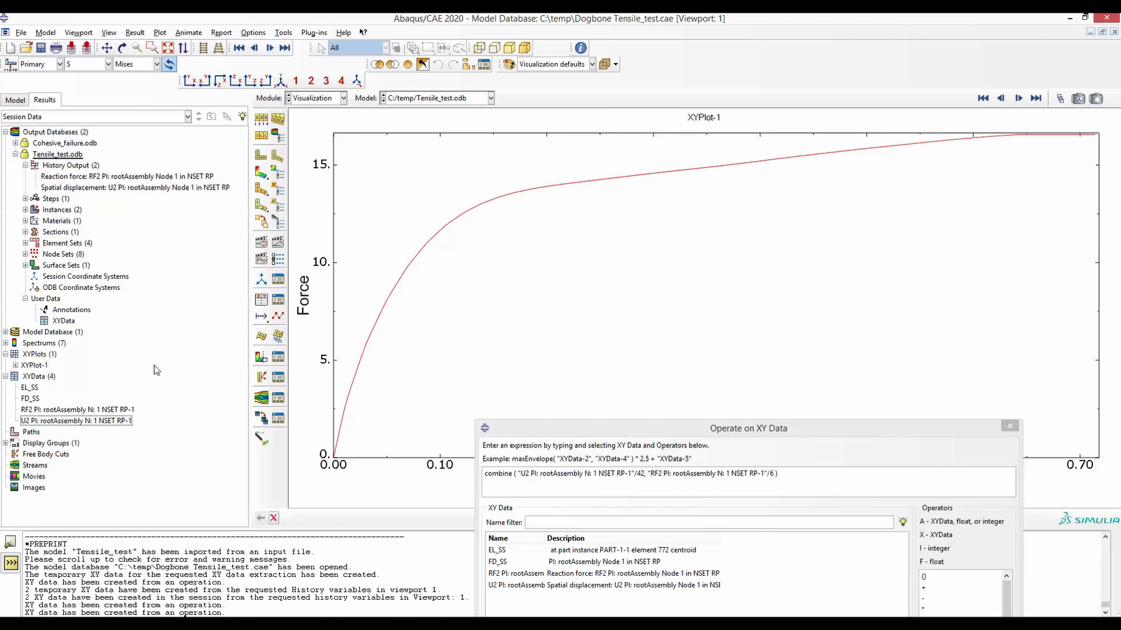
- Plot the EL_SS and FD_SS curves together in one XY plot for comparison
left_click(27, 388)
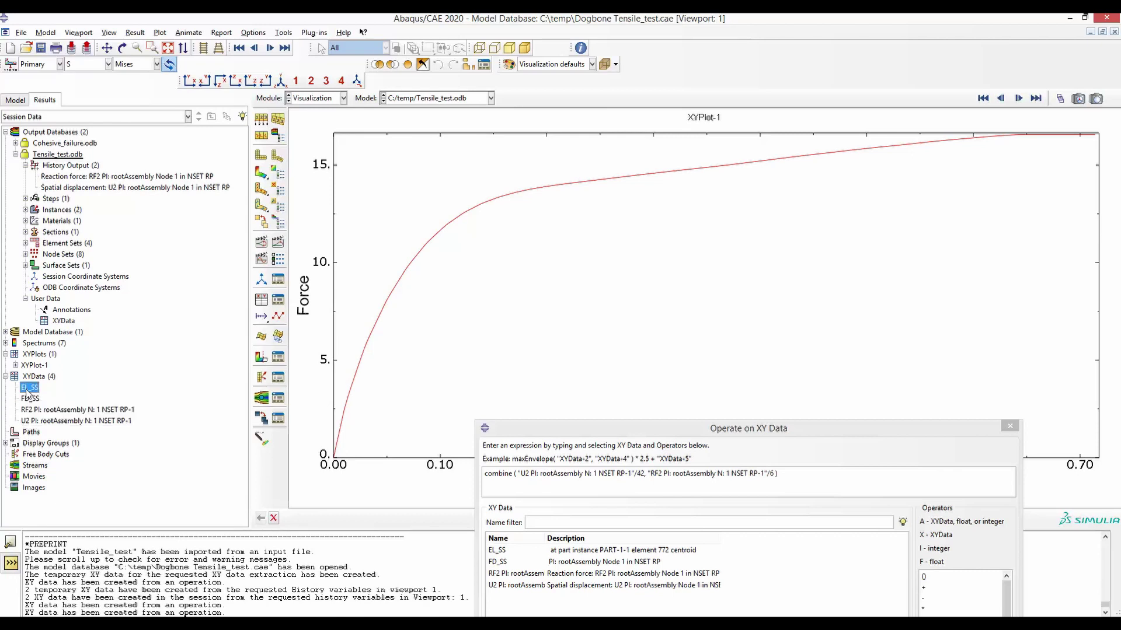
left_click(29, 399)
left_click(29, 388, "ctrl")
right_click(29, 394)
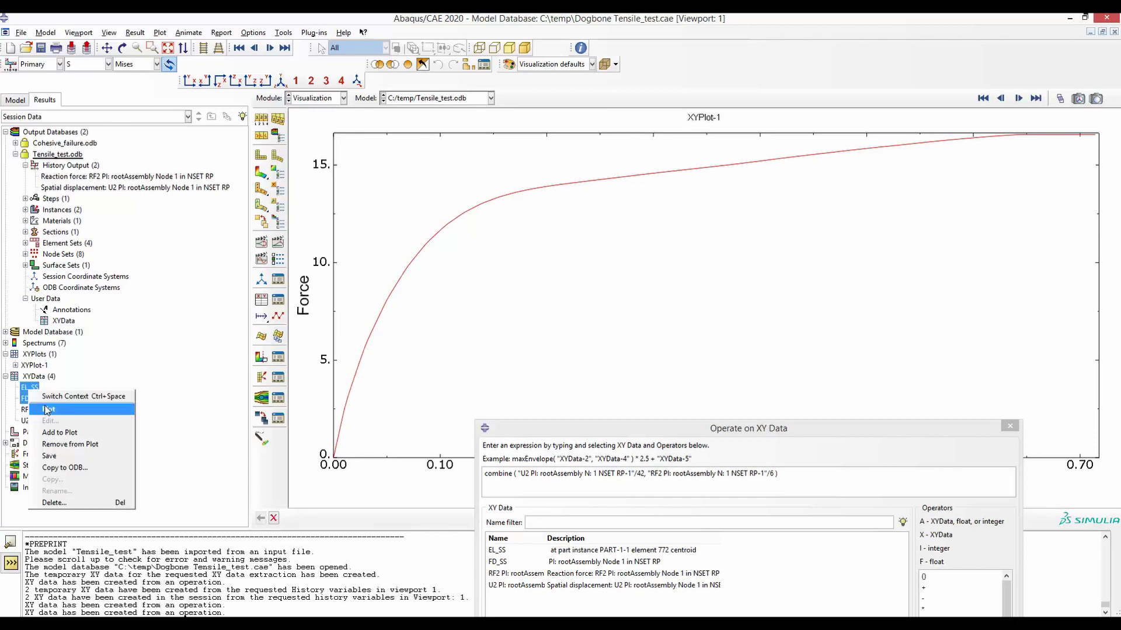
left_click(46, 409)
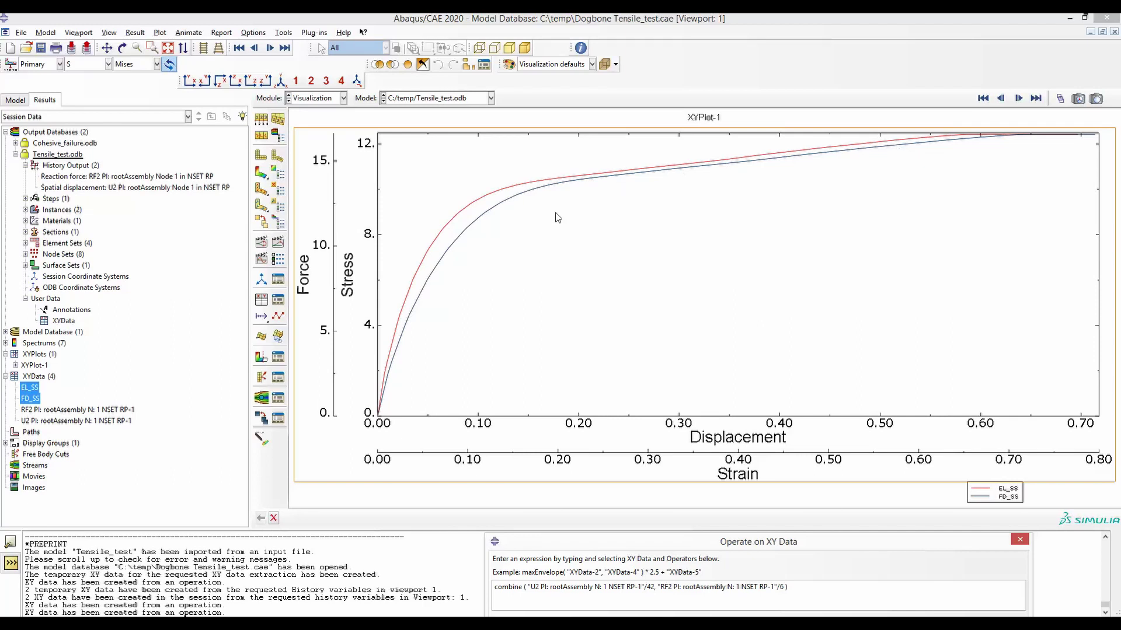
- Display the Mises stress contours on the dogbone specimen and inspect its gauge section and upper end
left_click(261, 172)
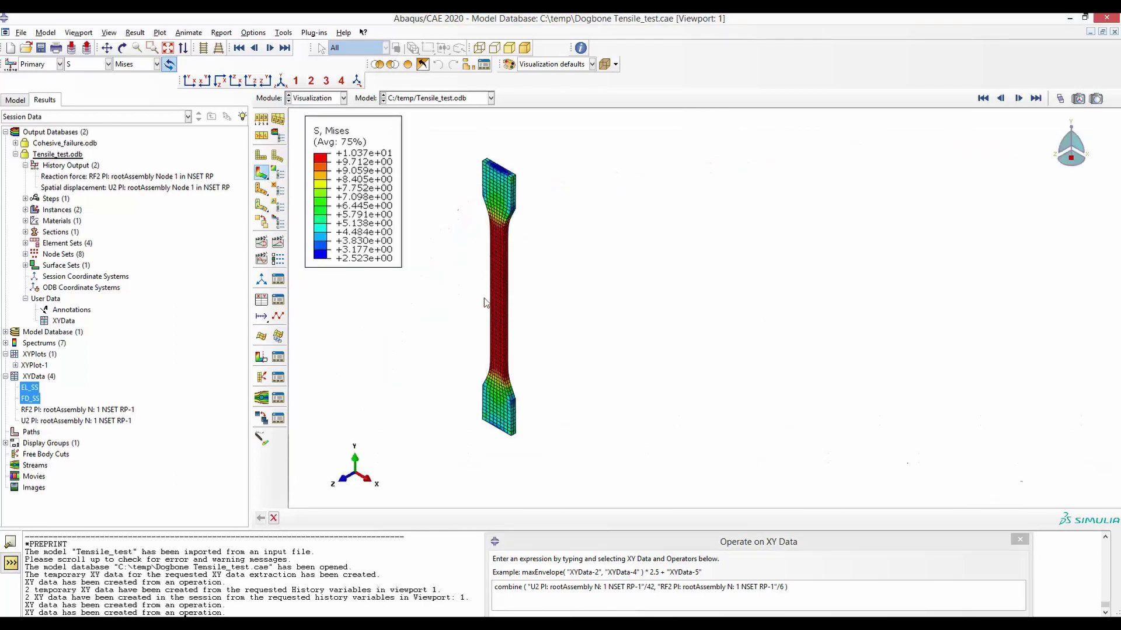
scroll(511, 307, "up", 4)
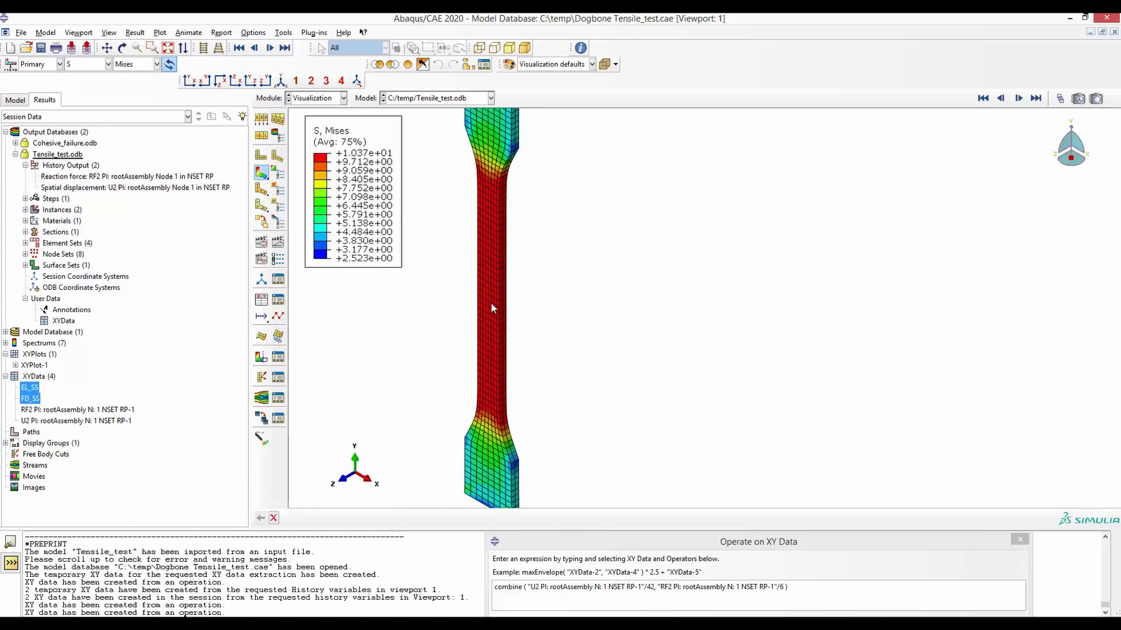
scroll(491, 302, "down", 5)
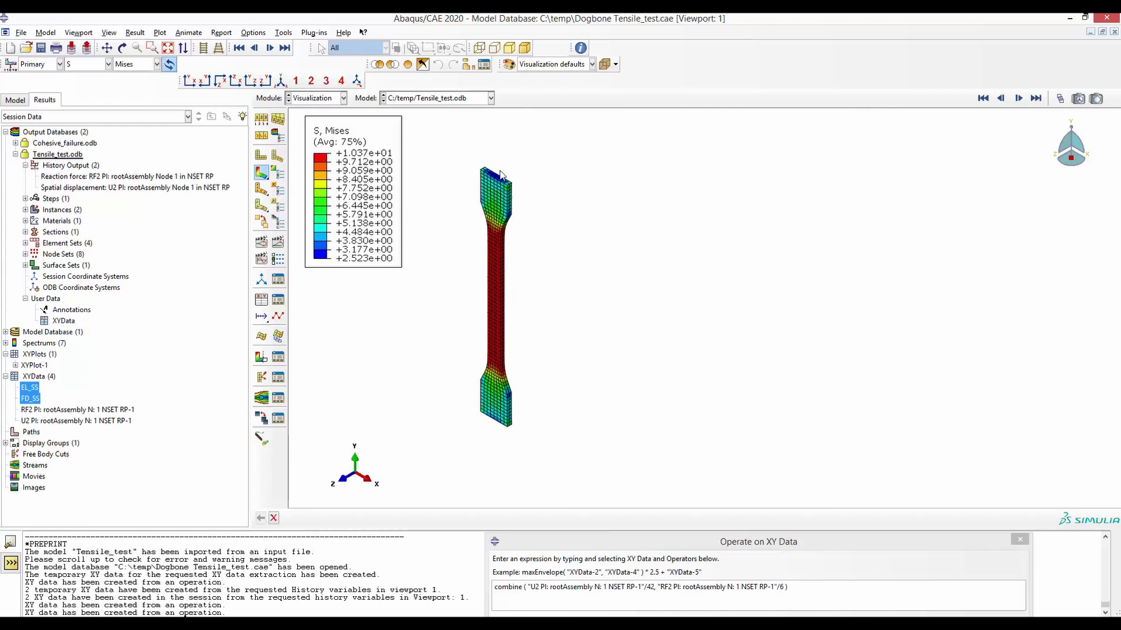
scroll(493, 176, "up", 1)
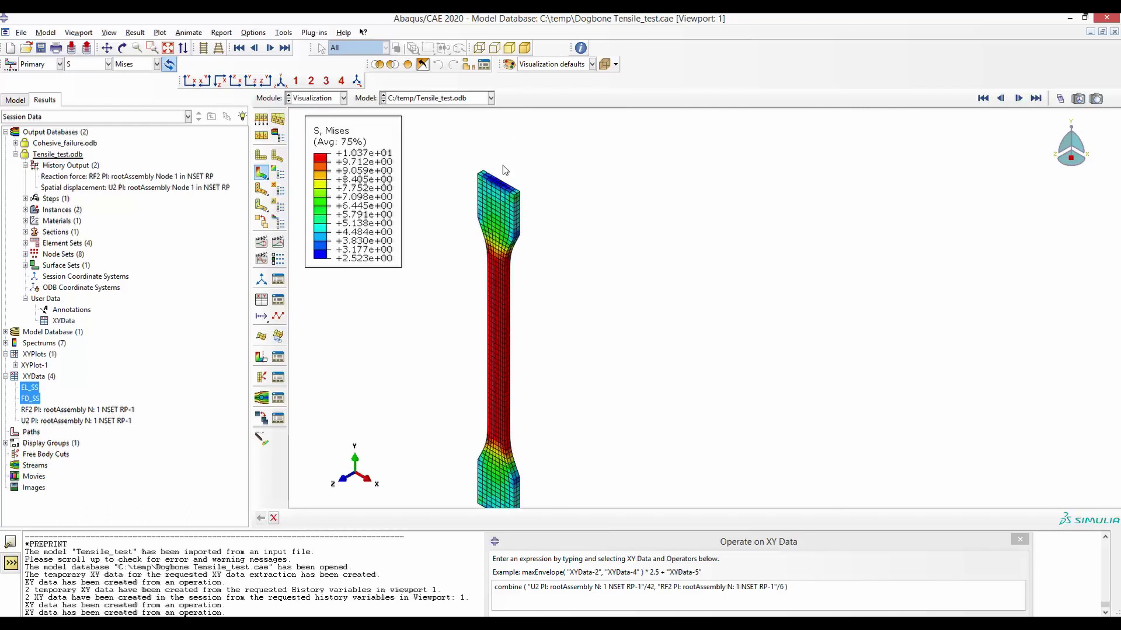
scroll(502, 148, "down", 1)
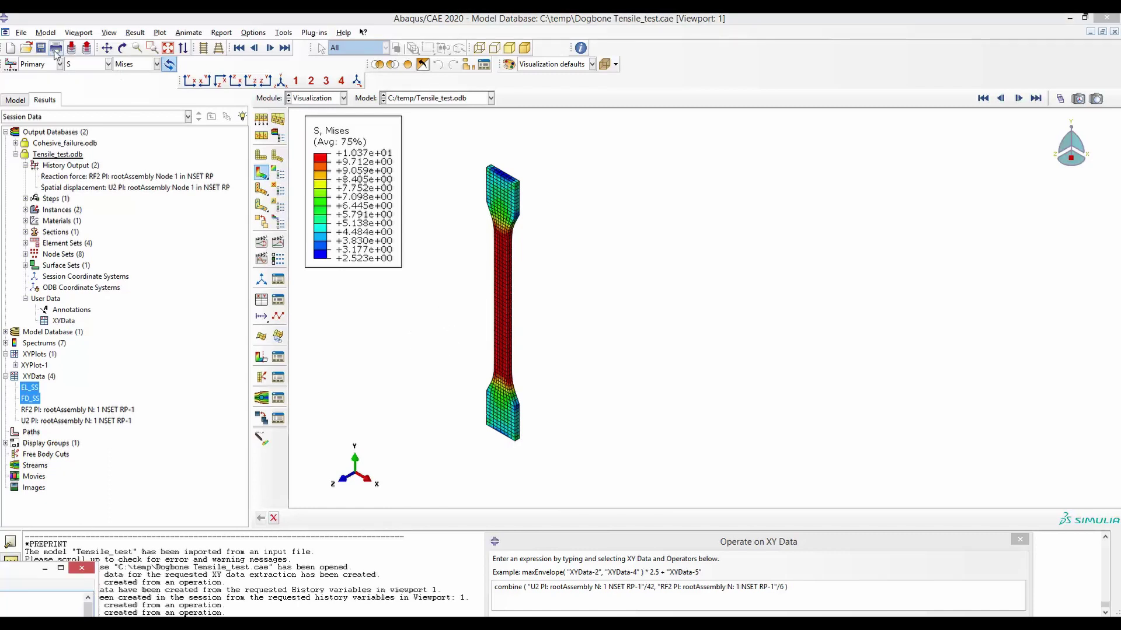
- Create a new model database with a Standard/Explicit model, discarding the changes to Dogbone Tensile_test.cae
left_click(21, 32)
mouse_move(88, 47)
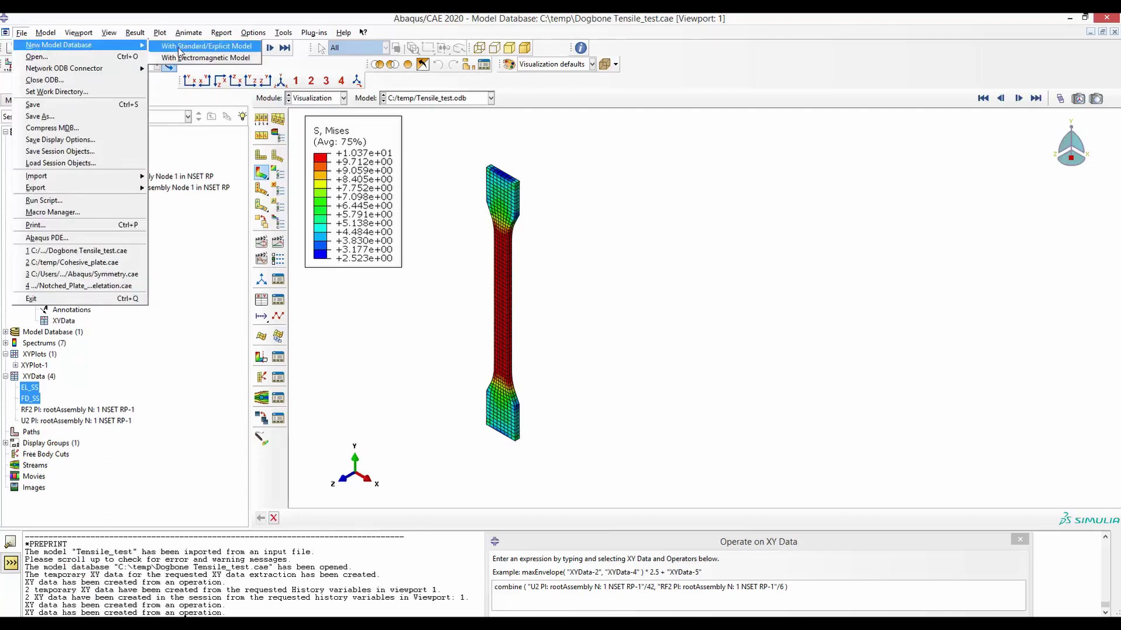
left_click(187, 45)
left_click(558, 335)
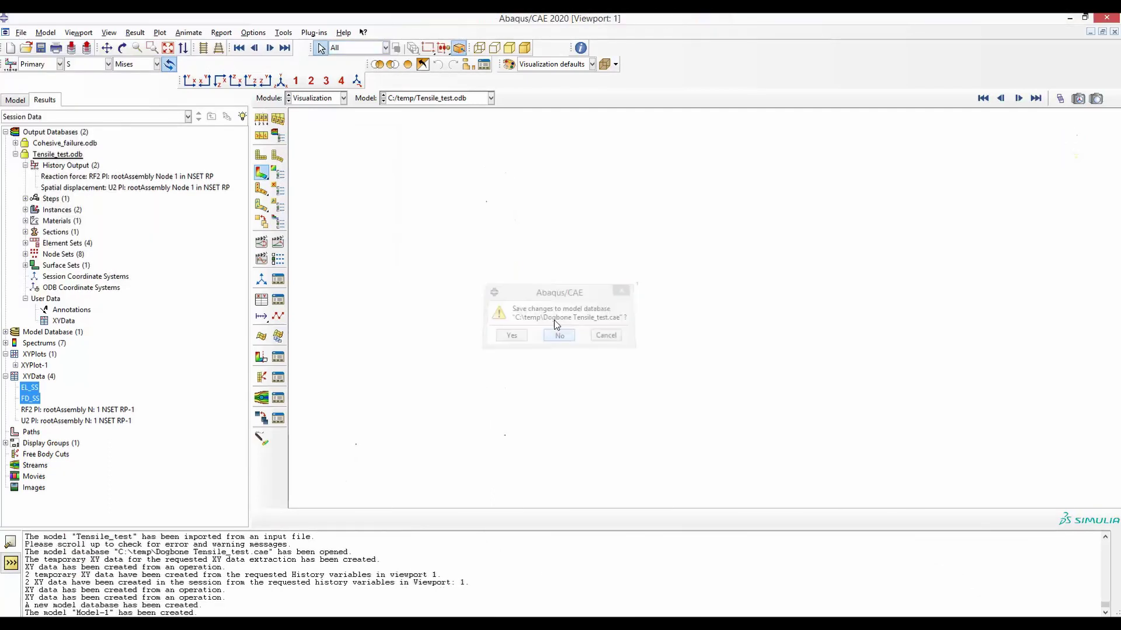
- Import the model from the input file Tensile_test.inp and select reference point RP-1 at the specimen's upper end
left_click(22, 33)
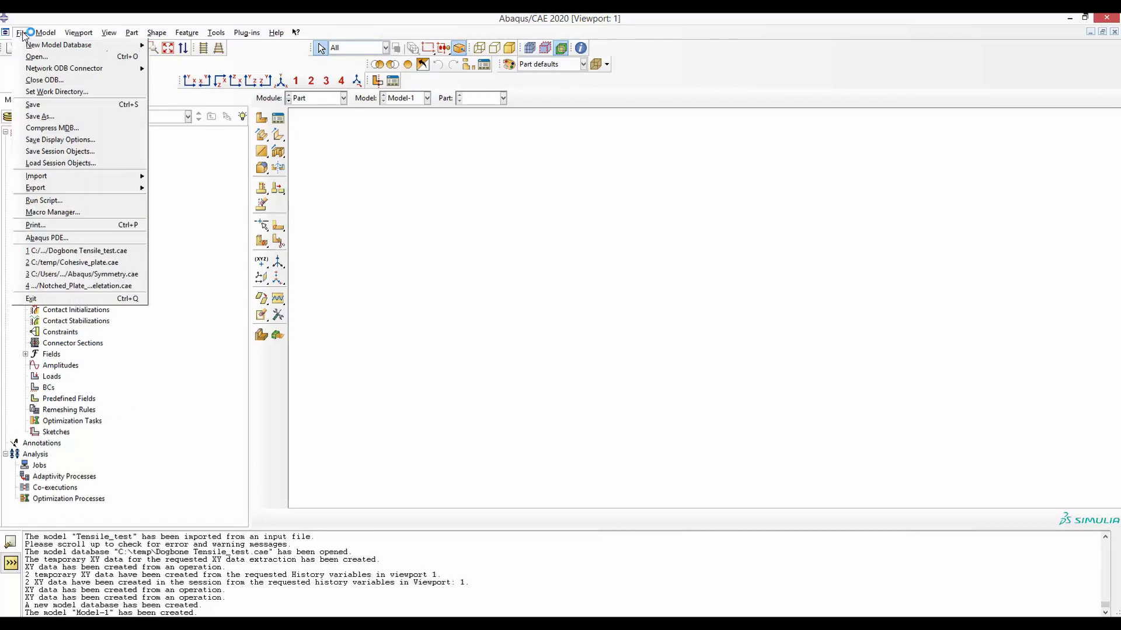
mouse_move(116, 178)
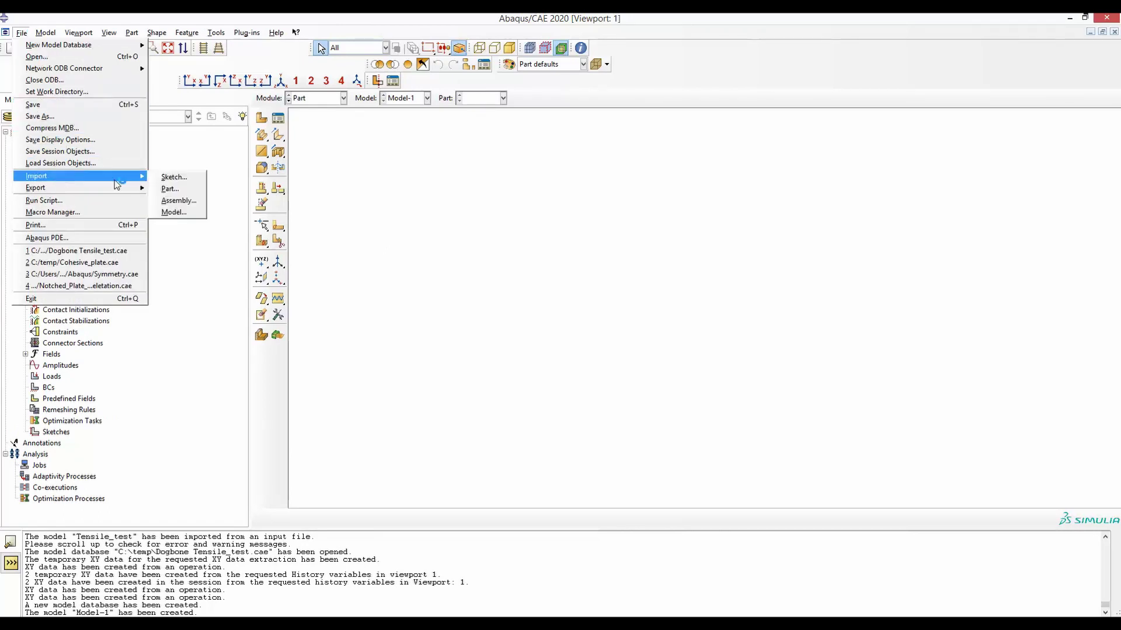
left_click(174, 212)
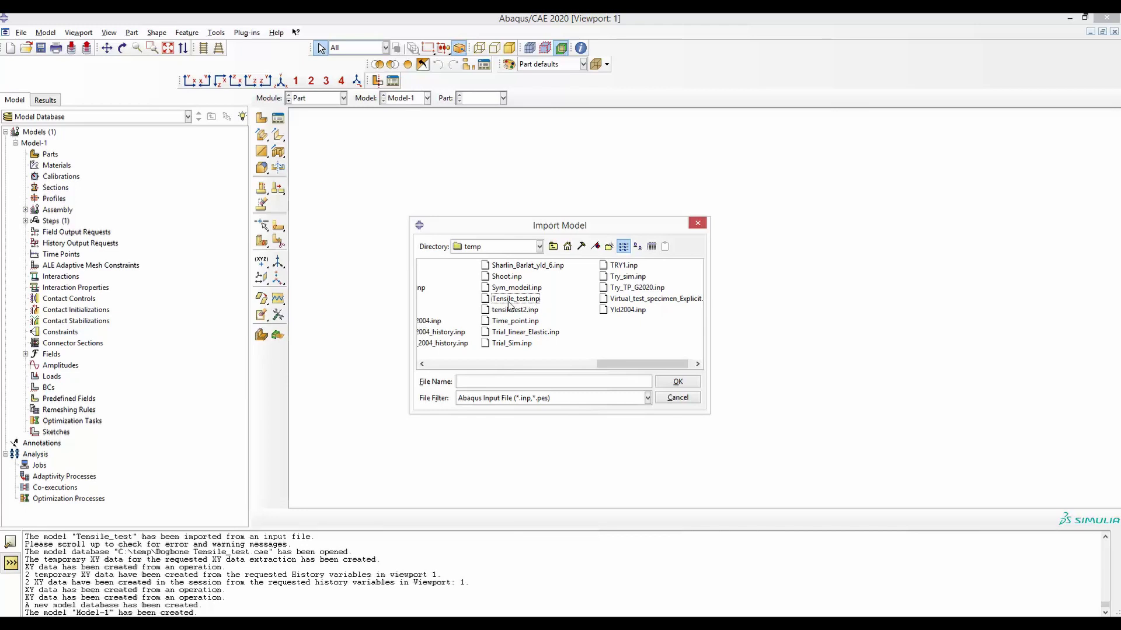
left_click(522, 301)
left_click(677, 383)
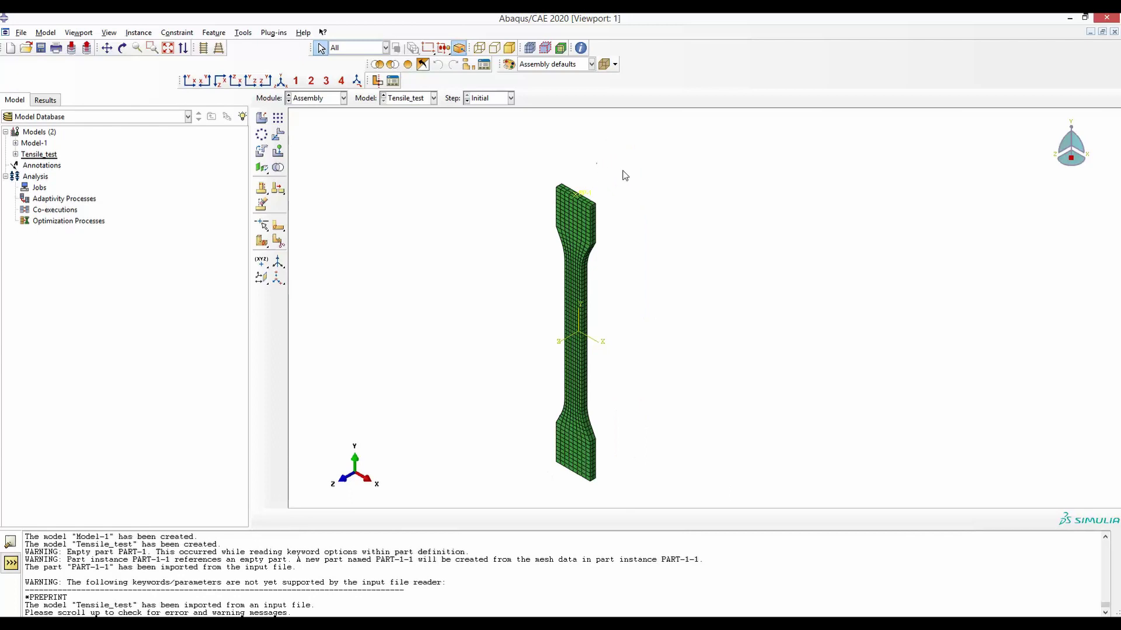
left_click(580, 194)
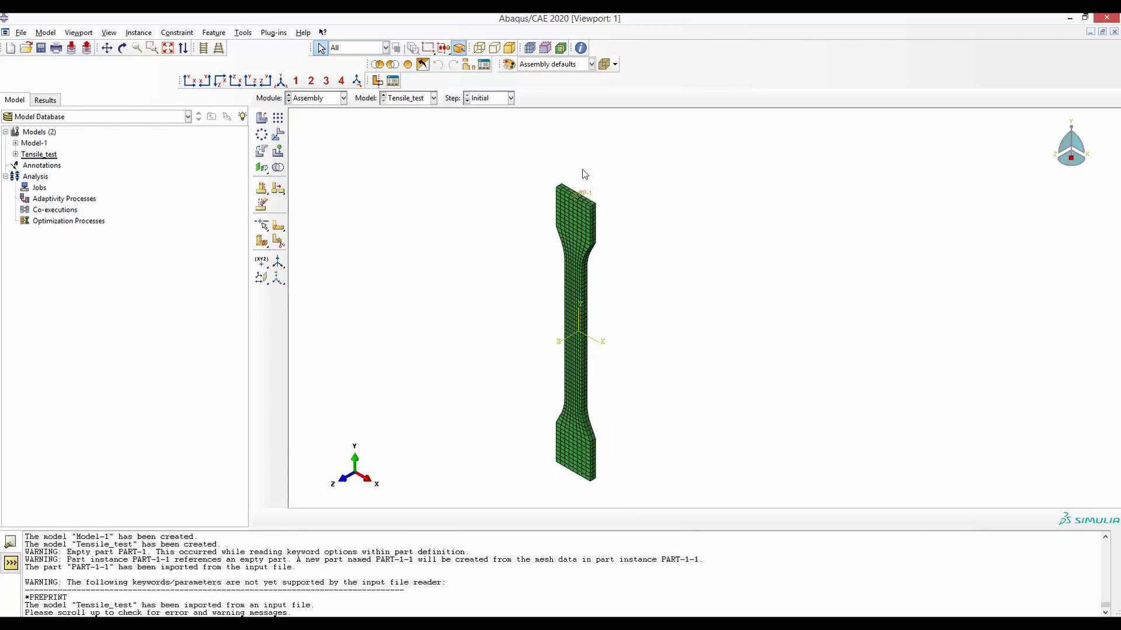